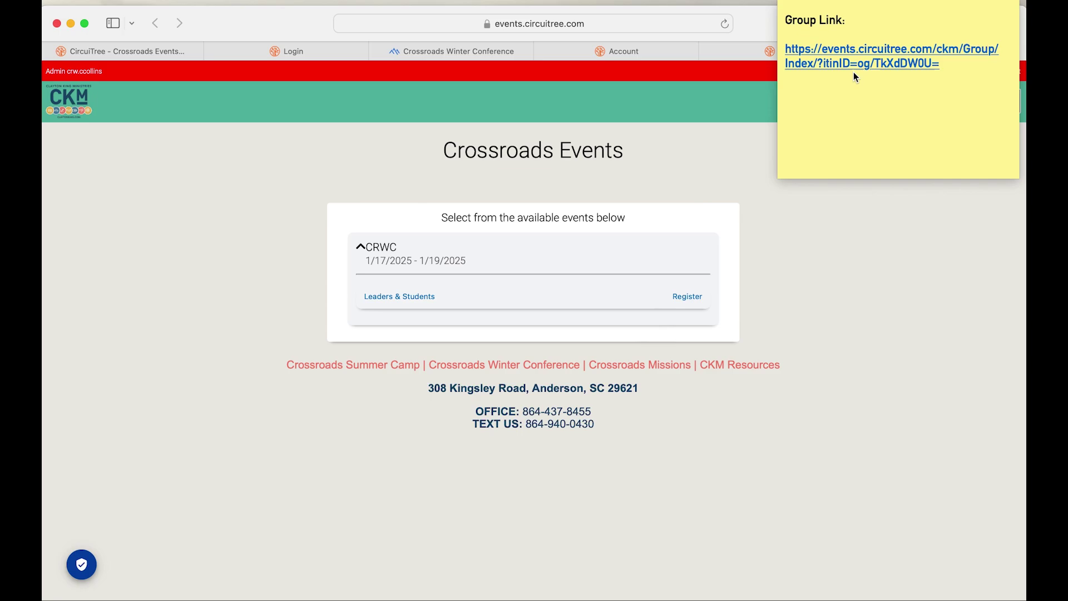
Step: Bring the Group Link sticky note into focus and nudge it slightly lower
left_click(942, 64)
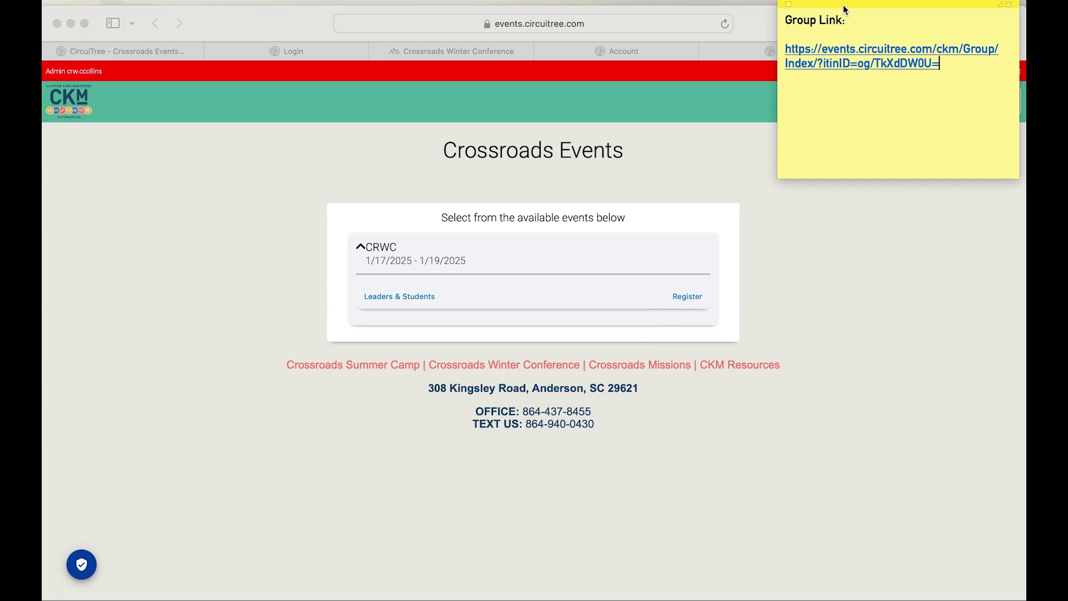
left_click_drag(843, 4, 850, 5)
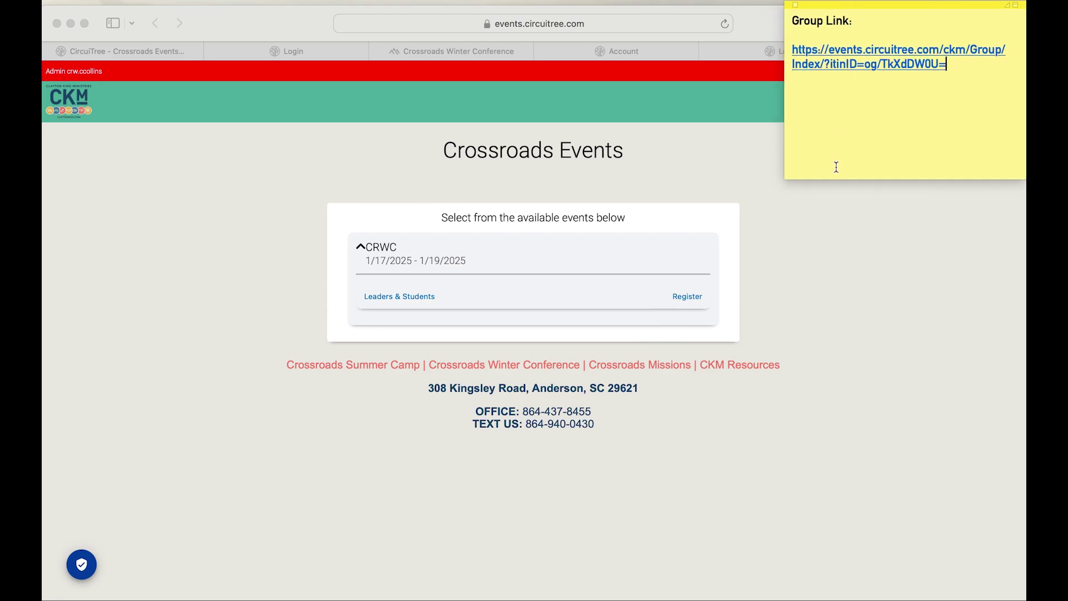
Step: Select and deselect the group link URL, then collapse the note to its title
left_click(953, 70)
left_click_drag(953, 70, 794, 49)
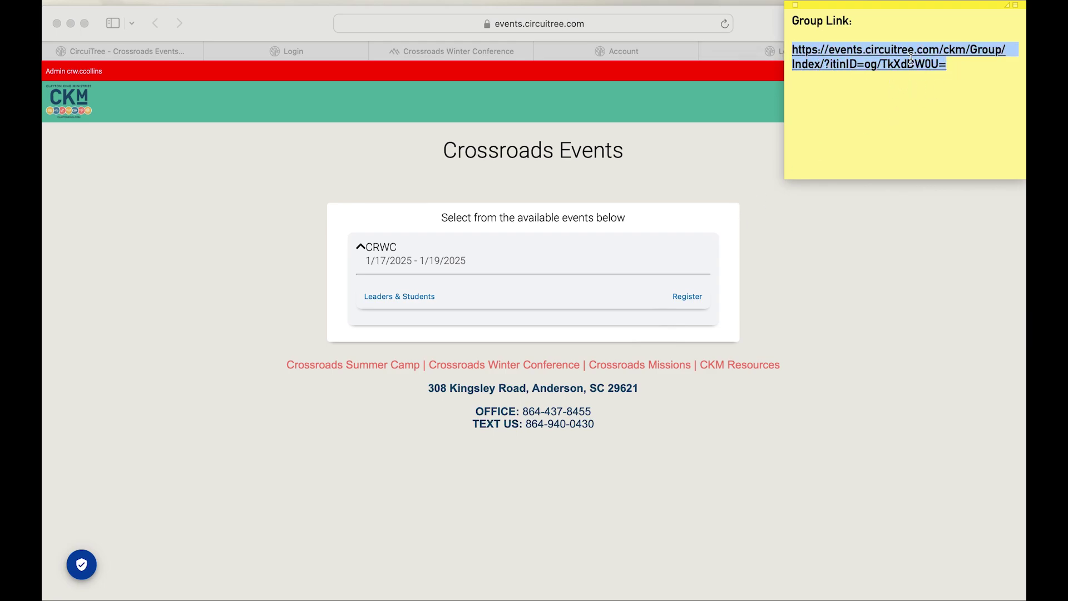
left_click(964, 67)
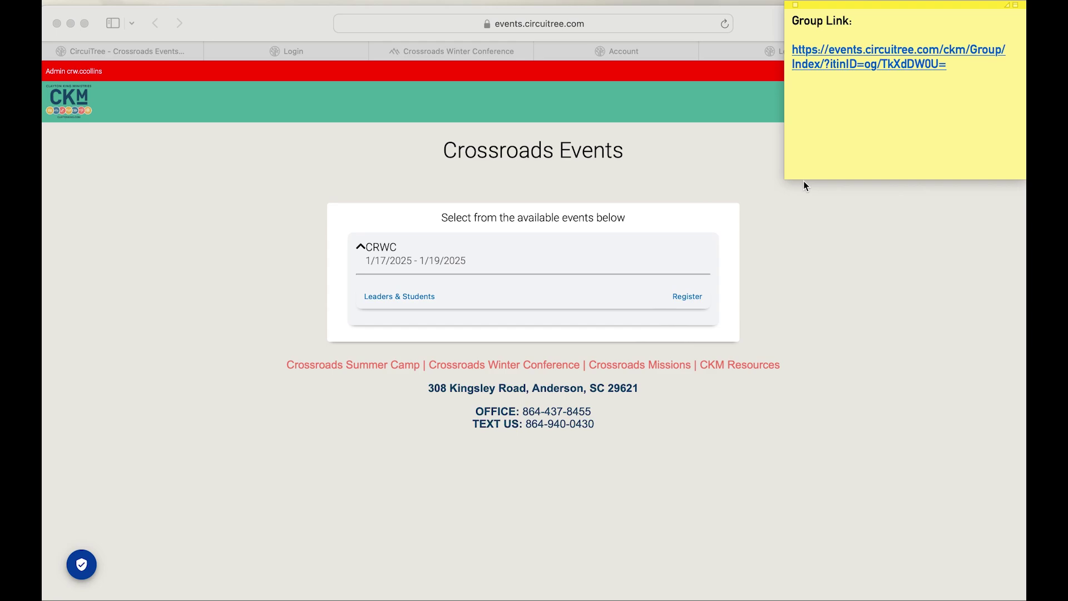
left_click(1018, 7)
Step: Start registering for CRWC Leaders & Students and confirm the parent email
left_click(861, 185)
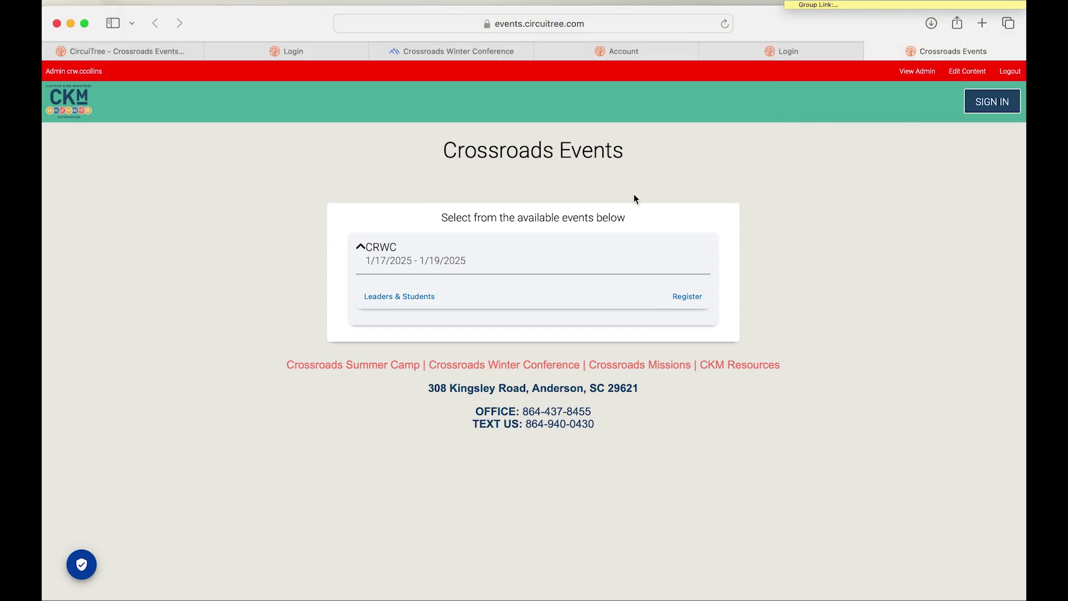
left_click(683, 296)
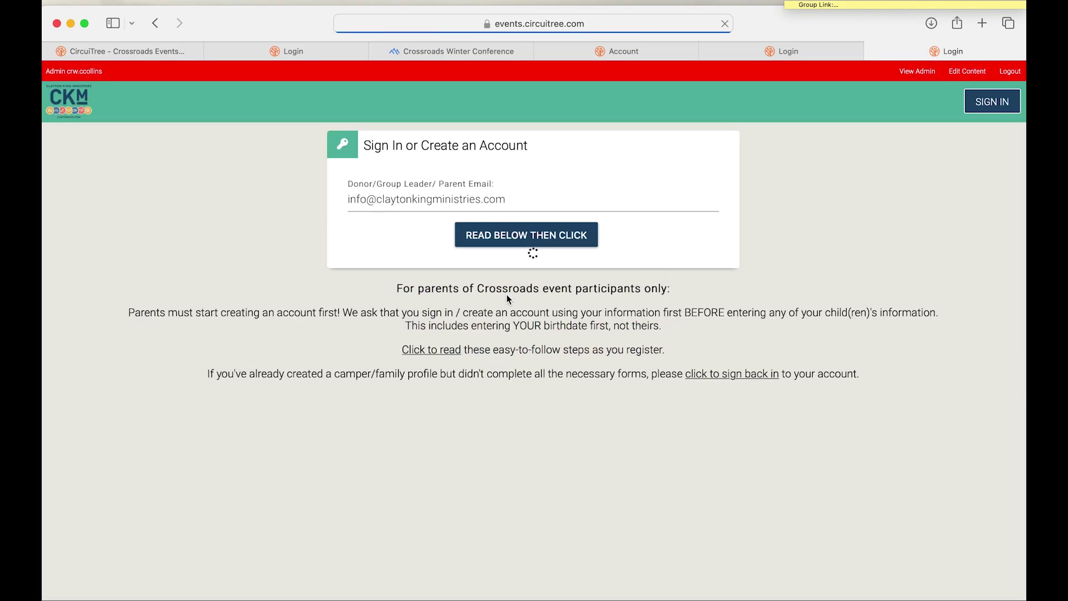
left_click(414, 198)
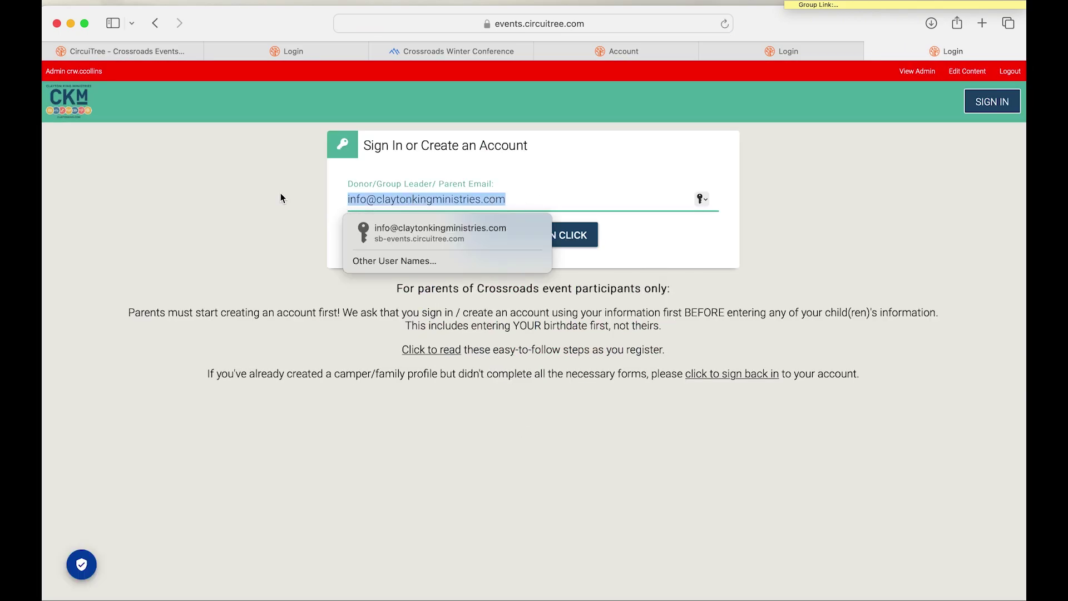
left_click(544, 198)
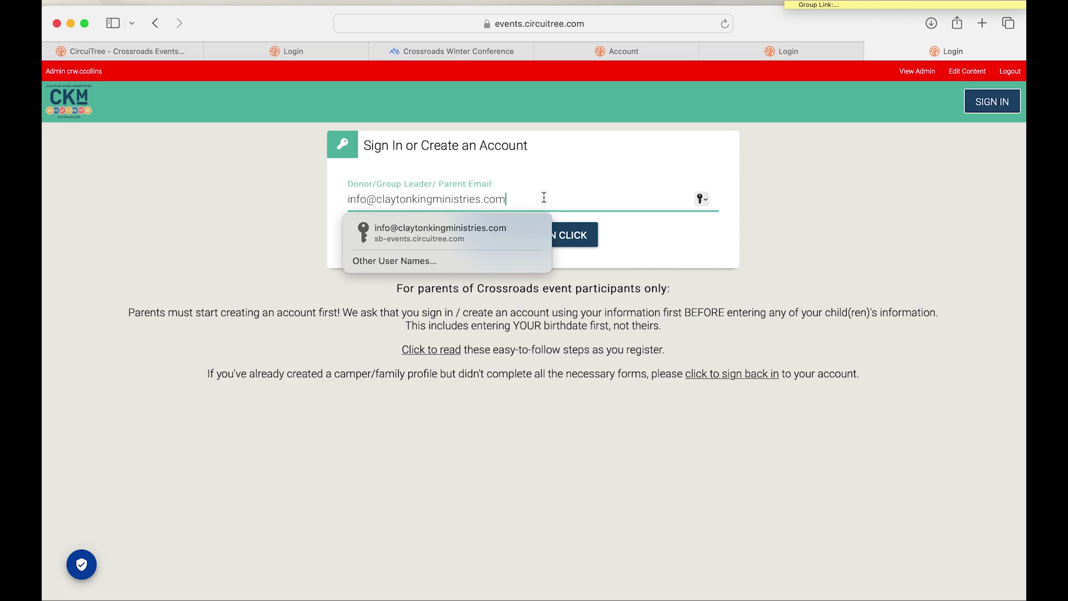
left_click(582, 240)
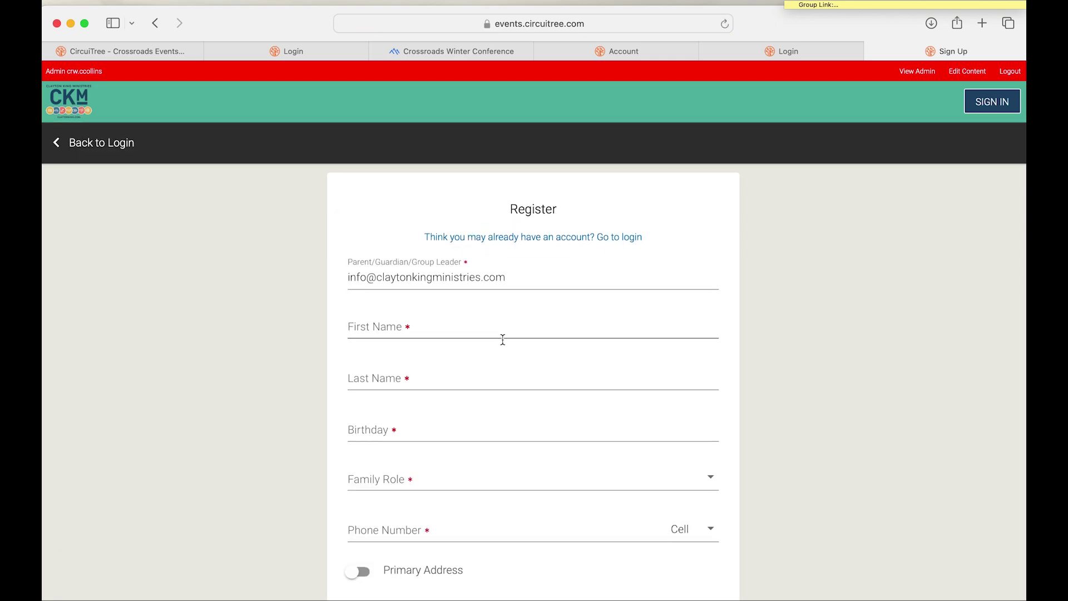
Step: Enter the registrant's first name, last name and birthday
scroll(502, 340, "down", 2)
scroll(502, 339, "up", 2)
scroll(503, 339, "down", 7)
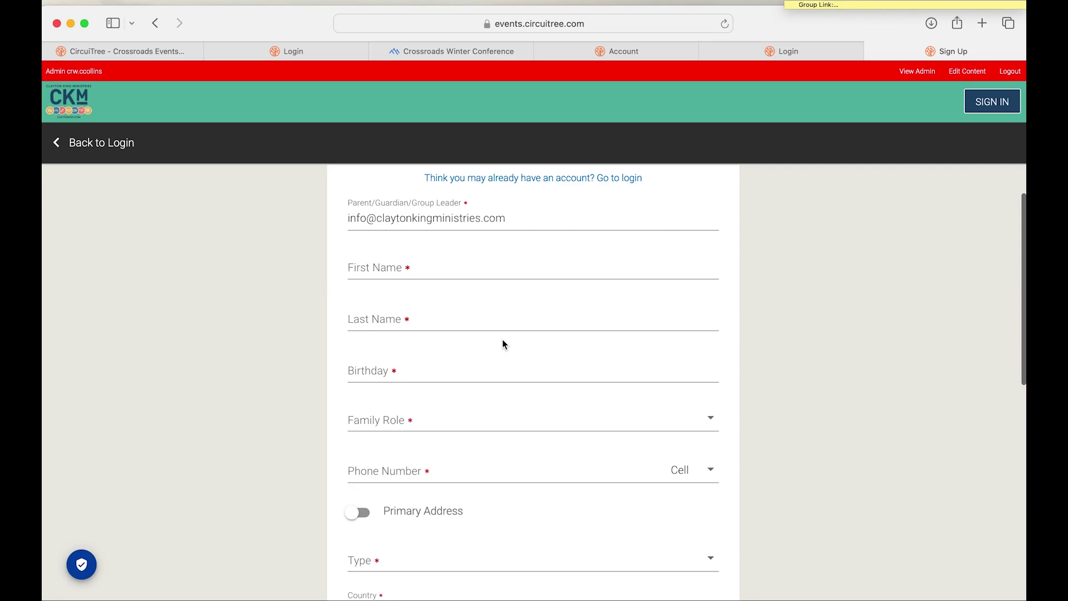
scroll(503, 344, "up", 7)
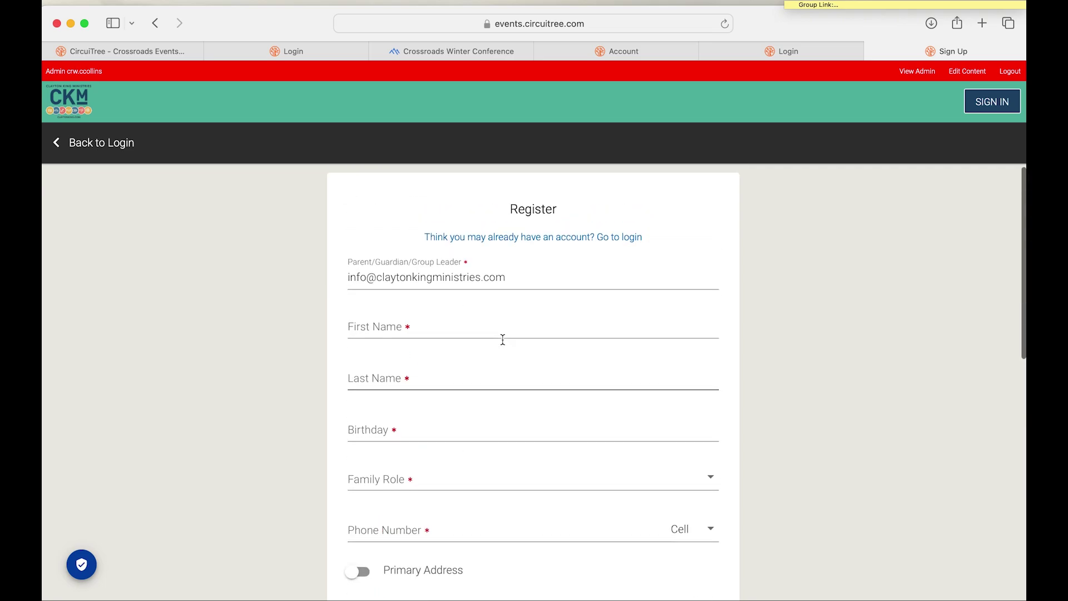
left_click(402, 323)
scroll(401, 326, "down", 1)
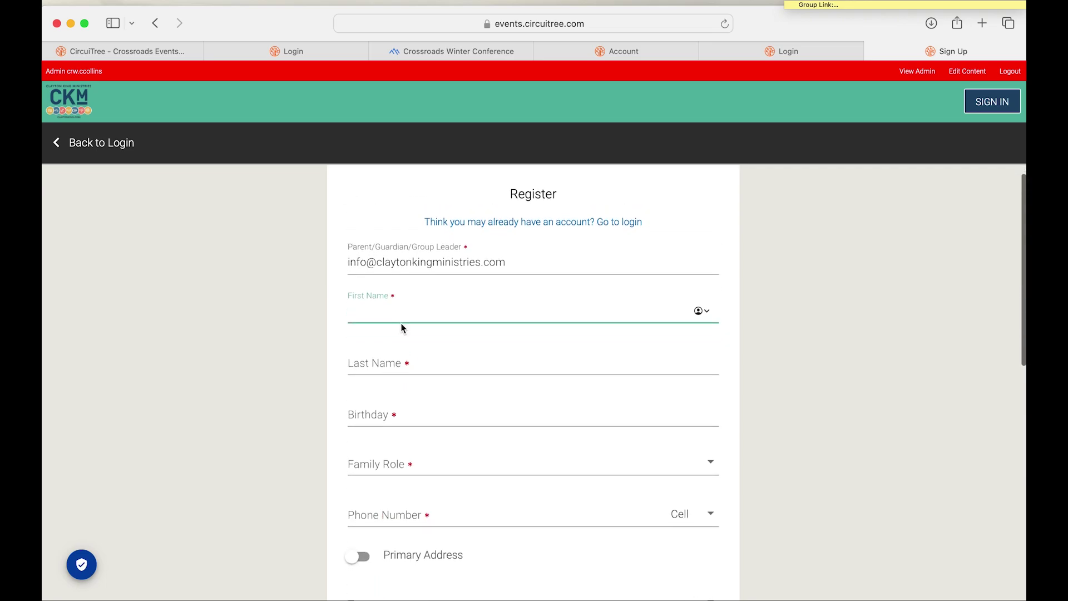
scroll(717, 276, "down", 1)
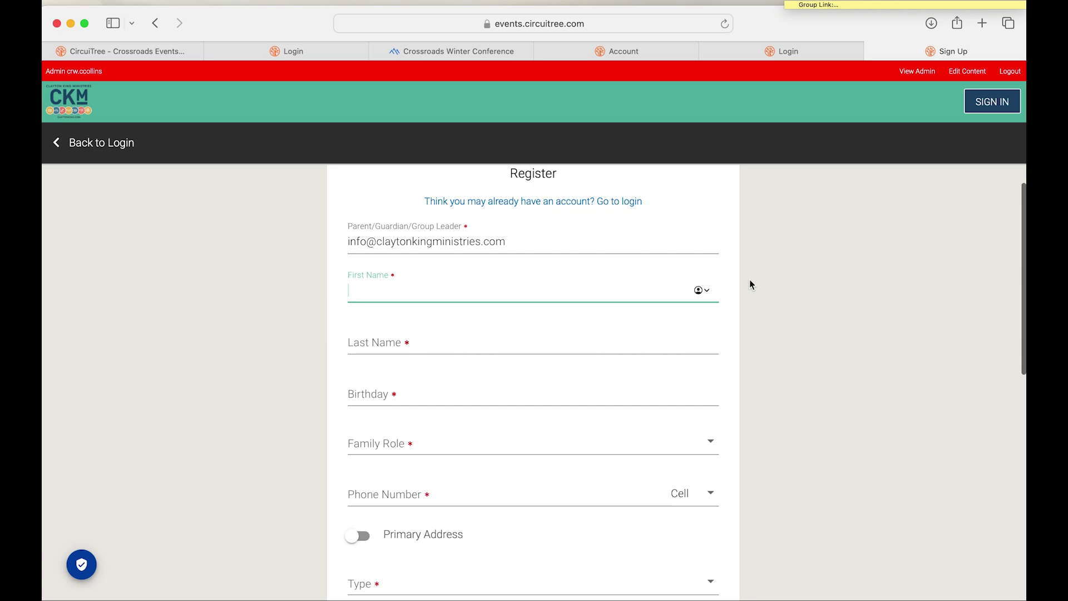
scroll(757, 274, "down", 1)
scroll(757, 274, "up", 2)
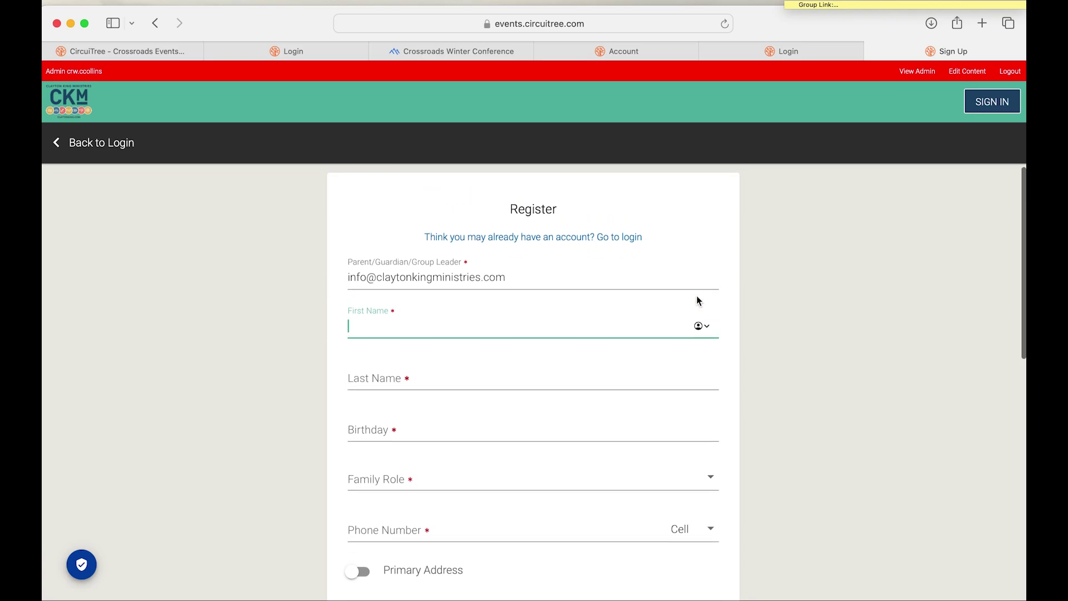
scroll(613, 343, "down", 1)
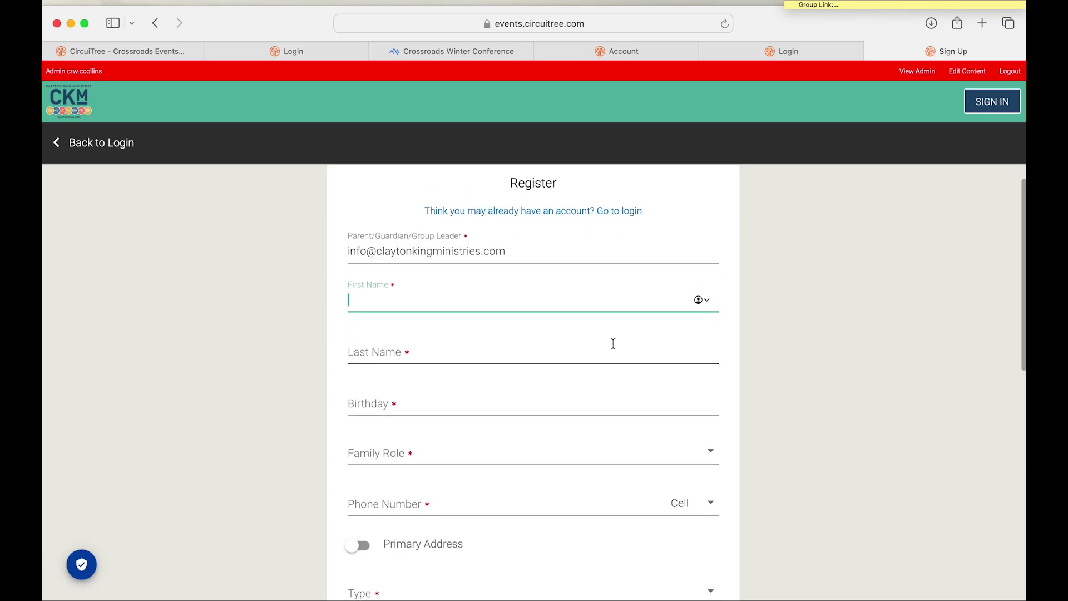
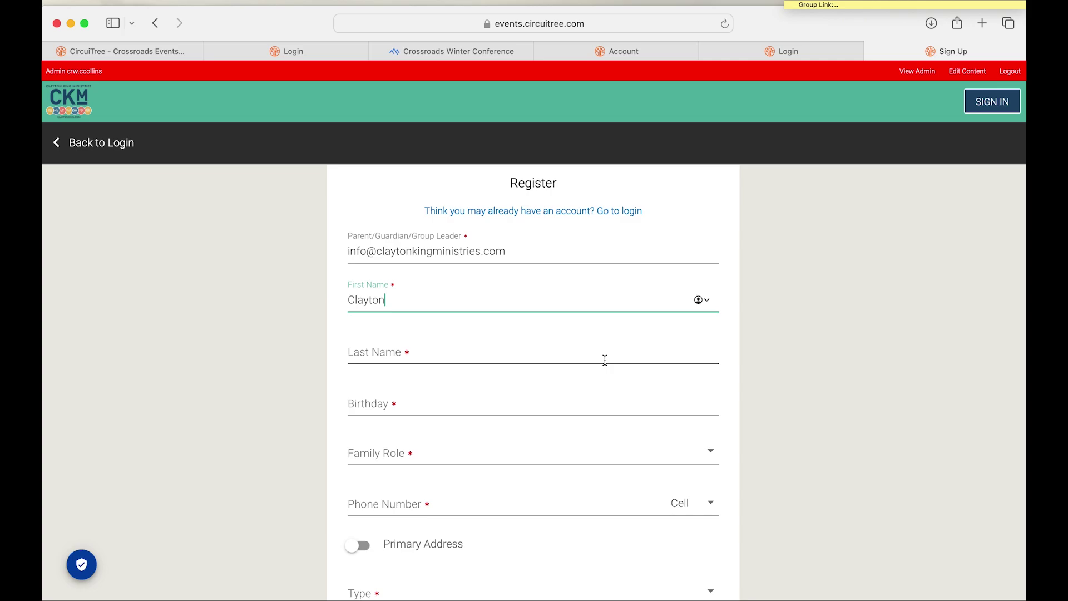
left_click(481, 357)
key("Tab")
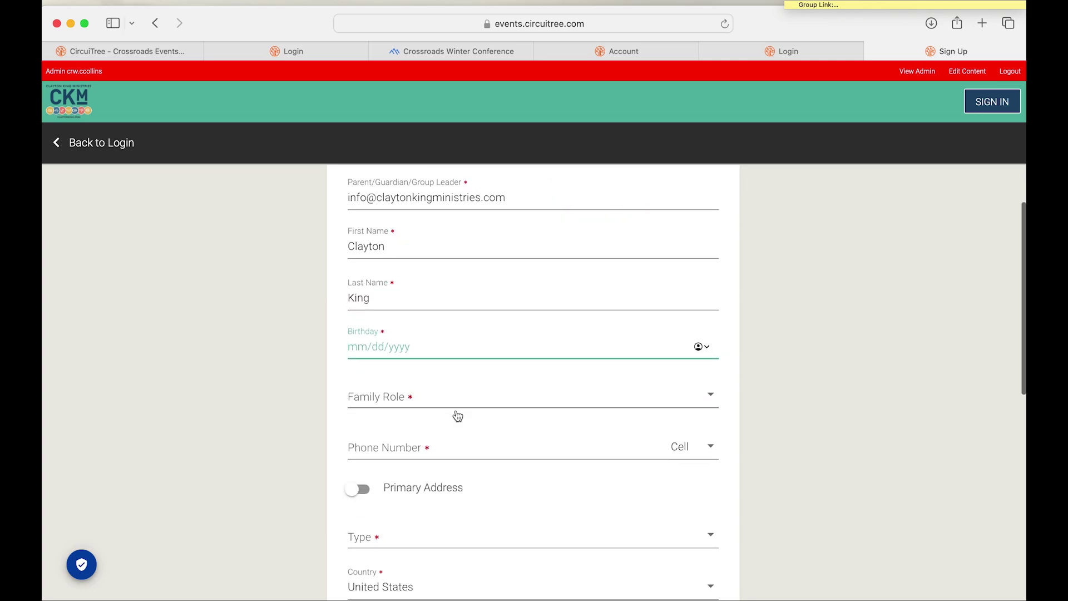
type("09/01/1998")
Step: Set the family role to Father, enter the phone number, and choose Work address type
left_click(445, 400)
left_click(443, 393)
left_click(424, 433)
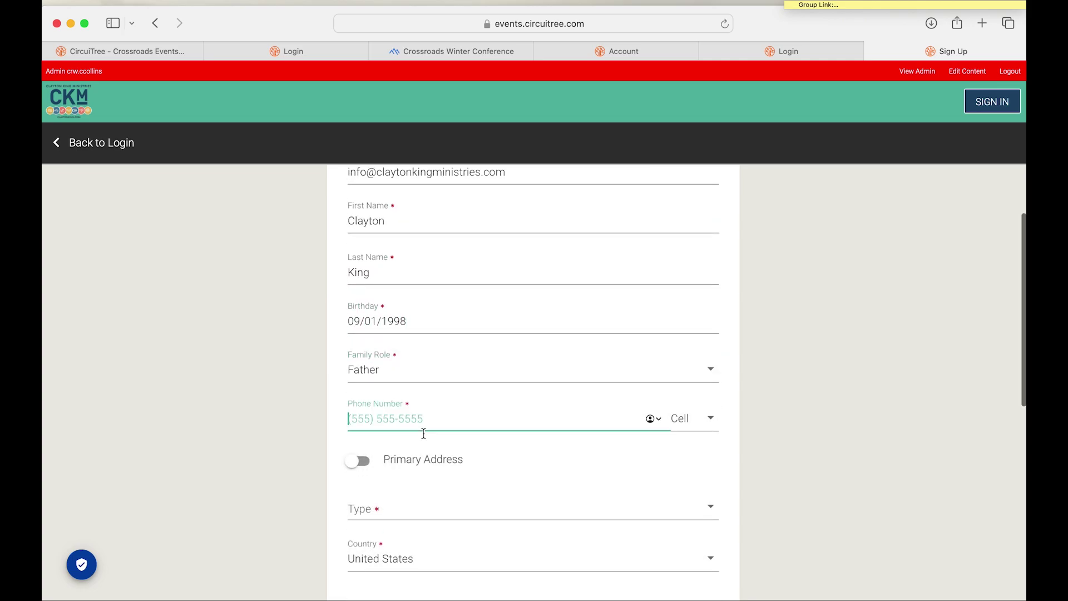
type("9999999999")
scroll(424, 434, "down", 1)
left_click(410, 476)
left_click(410, 484)
Step: Fill in the work street address, city, S. Carolina state and zip code
scroll(391, 404, "down", 3)
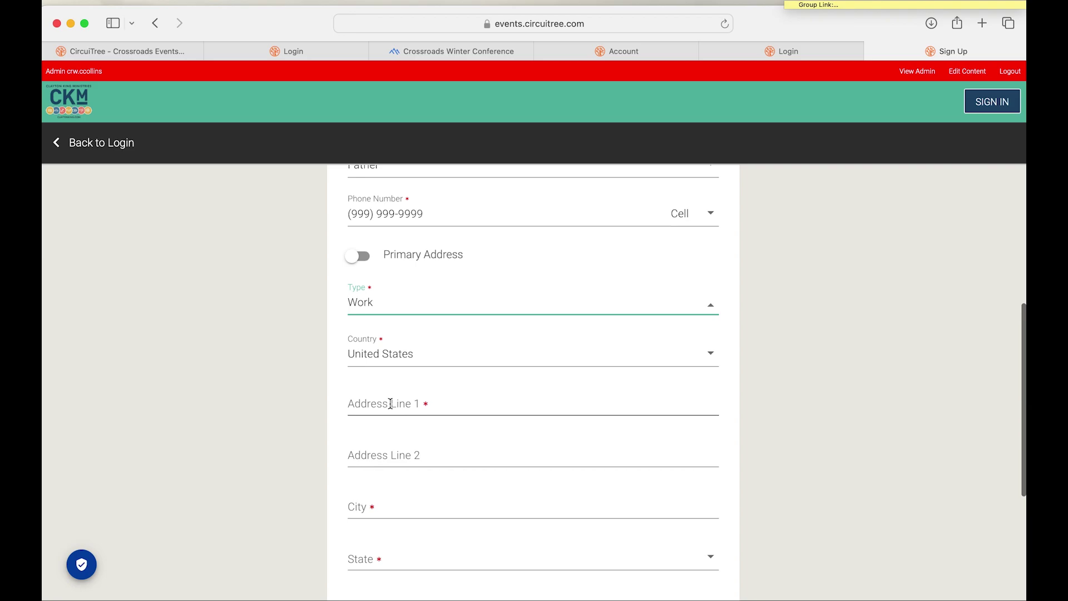
left_click(391, 403)
left_click(374, 504)
type("Anderson")
left_click(387, 557)
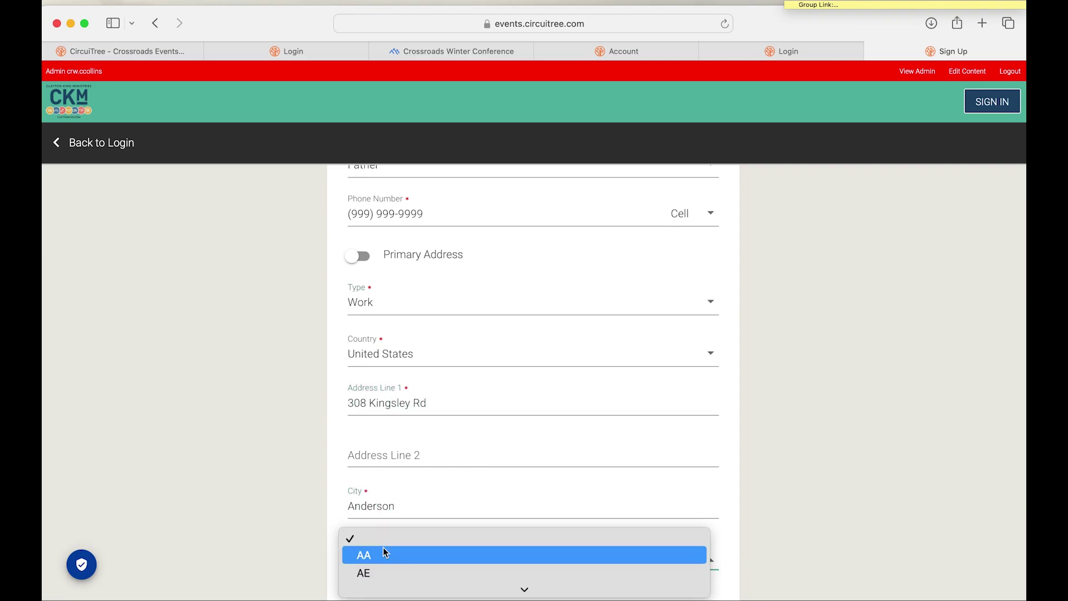
scroll(460, 486, "down", 10)
left_click(460, 486)
left_click(420, 377)
type("29621")
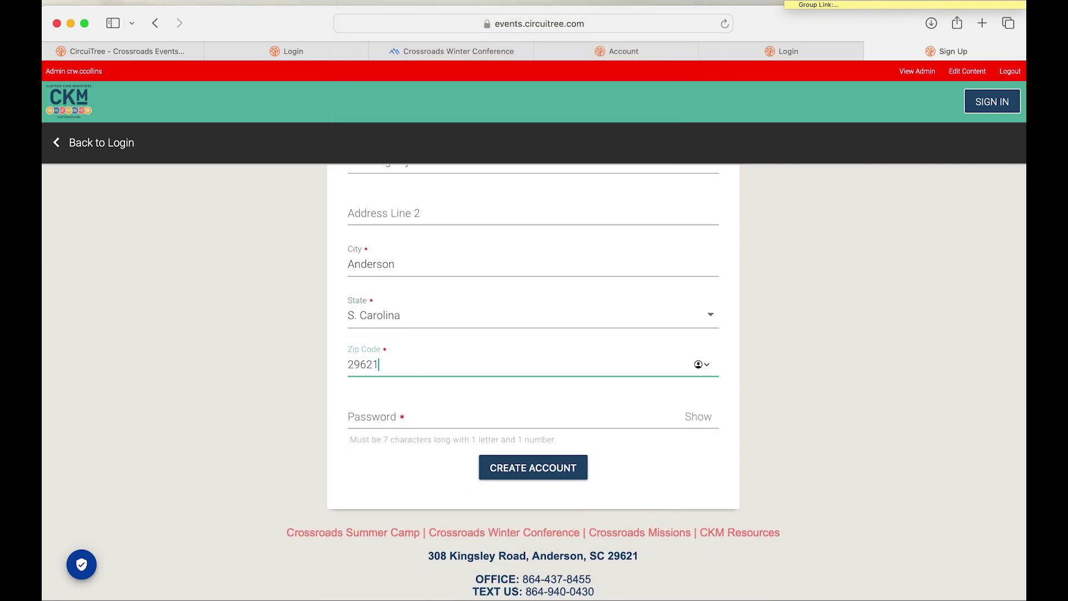
Step: Accept Safari's suggested strong password and create the account
key("Tab")
key("Return")
scroll(676, 459, "down", 5)
left_click(529, 544)
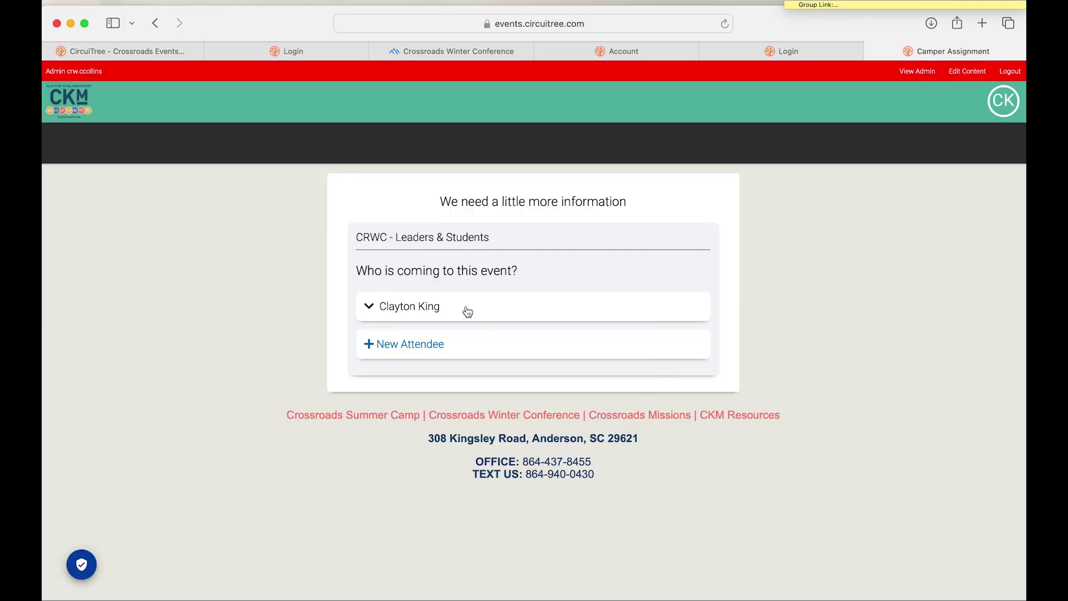
Step: Expand the existing attendee's details, then choose to add a new attendee
left_click(412, 306)
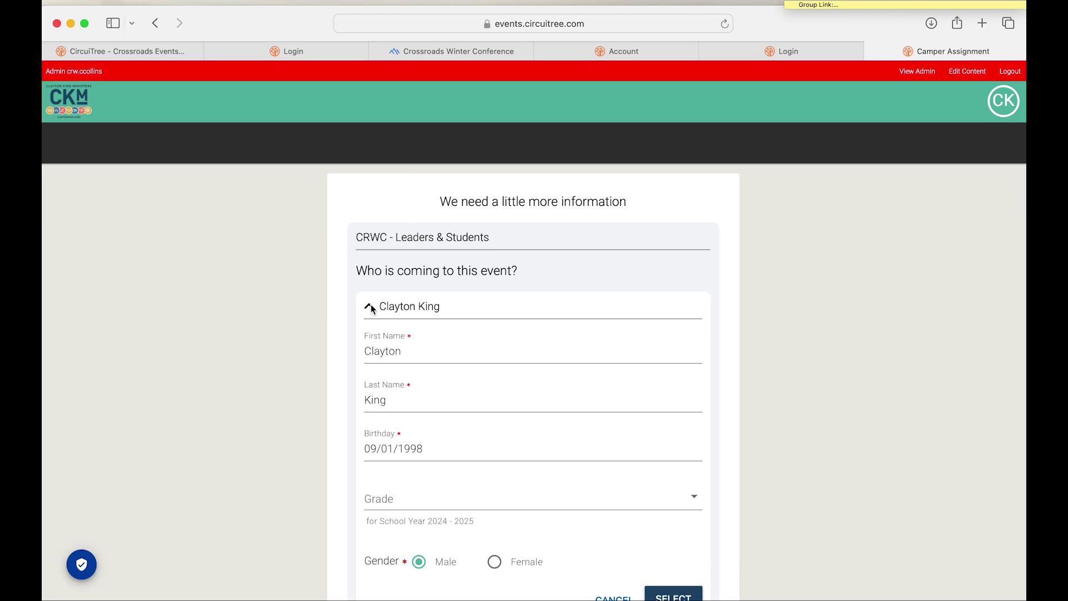
scroll(575, 329, "down", 5)
left_click(412, 460)
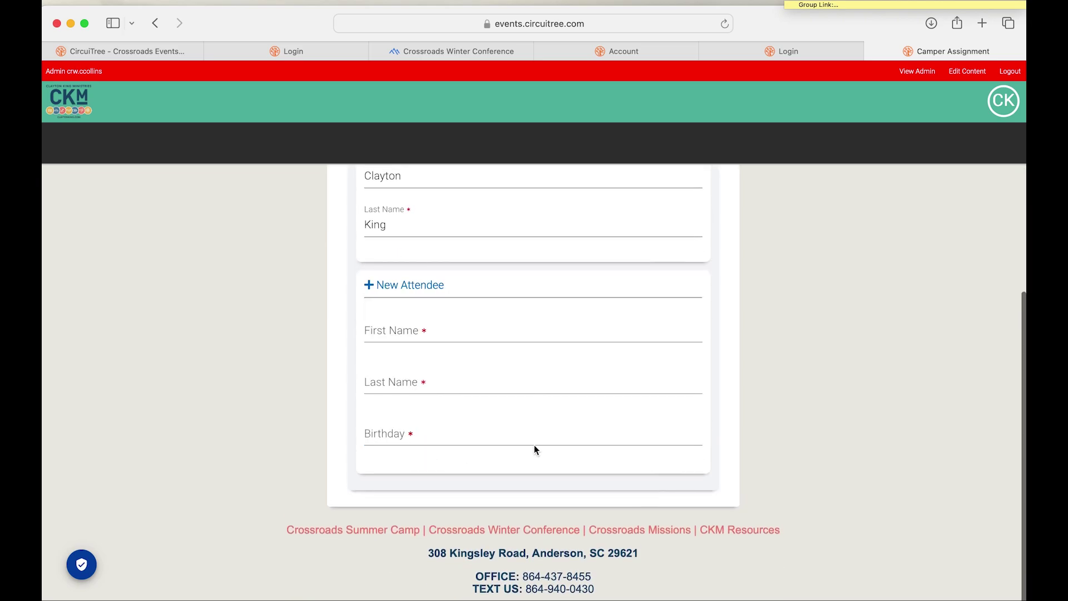
scroll(553, 420, "up", 5)
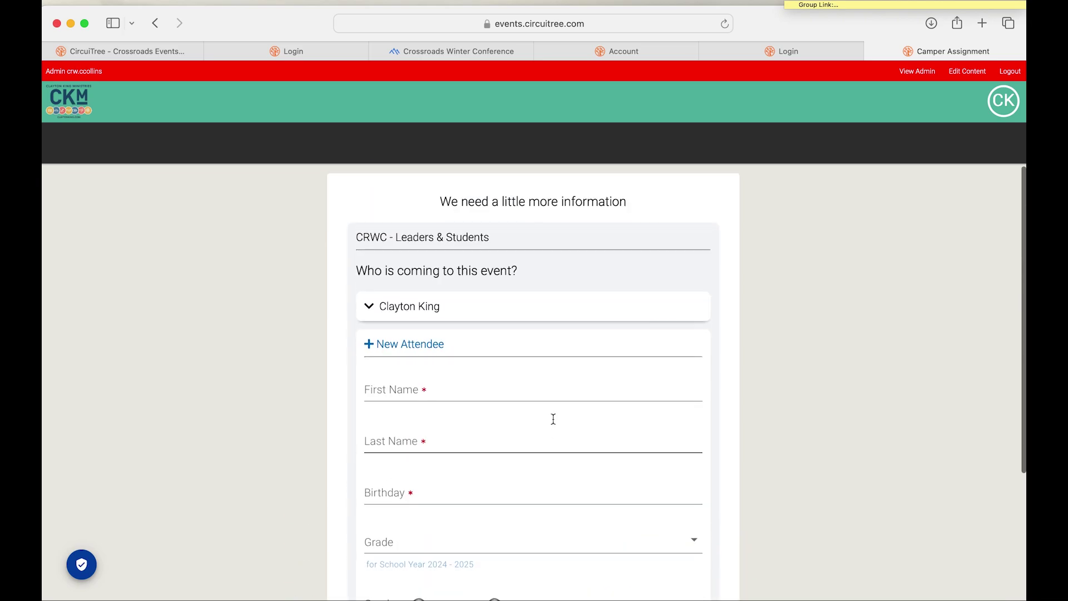
scroll(553, 424, "down", 4)
scroll(553, 423, "up", 2)
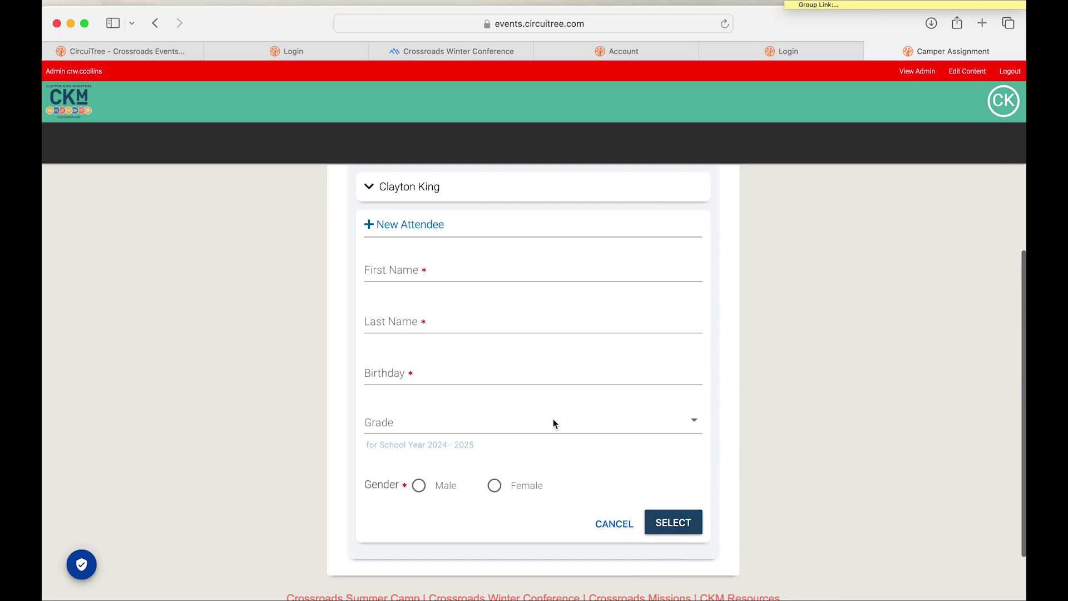
Step: Enter the name Test Kid #1 and birthday 09/01/2000
left_click(401, 313)
scroll(475, 339, "down", 1)
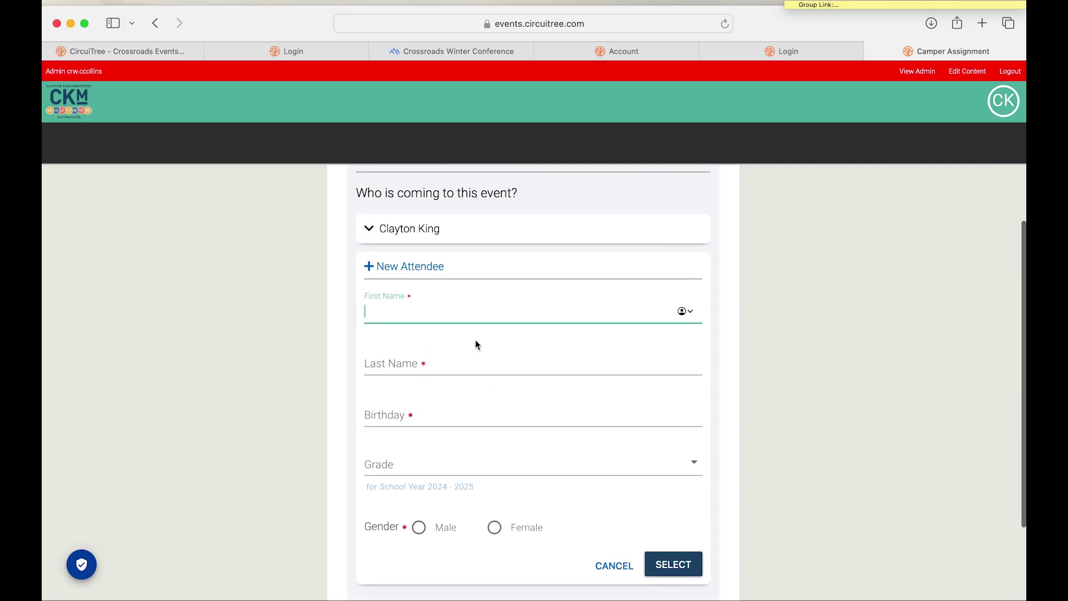
type("Test")
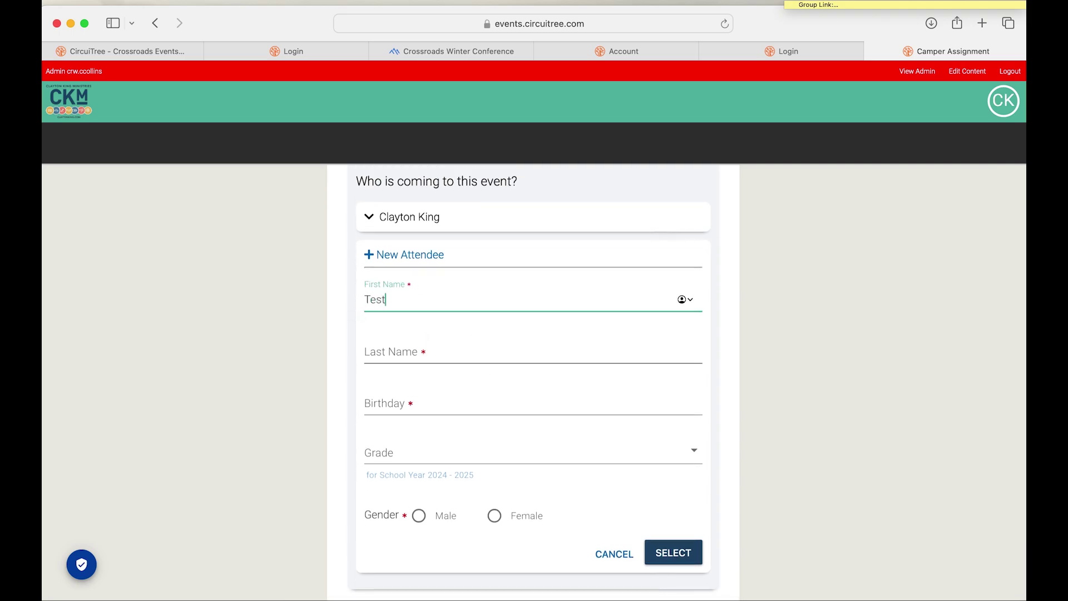
type(" Kid 2")
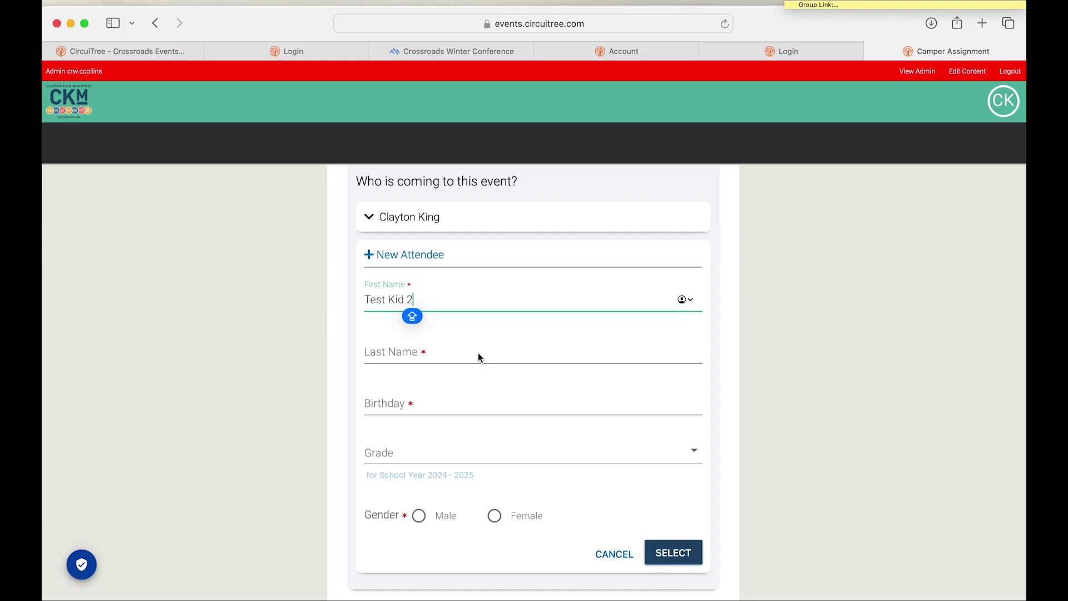
key("BackSpace")
key("BackSpace")
left_click(436, 354)
key("Caps_Lock")
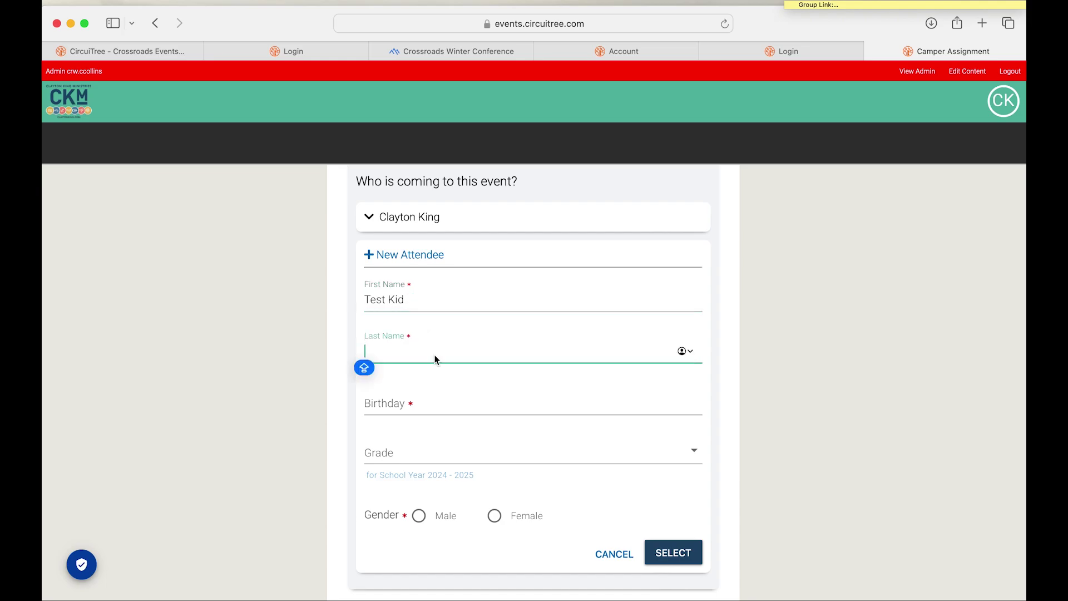
type("#1")
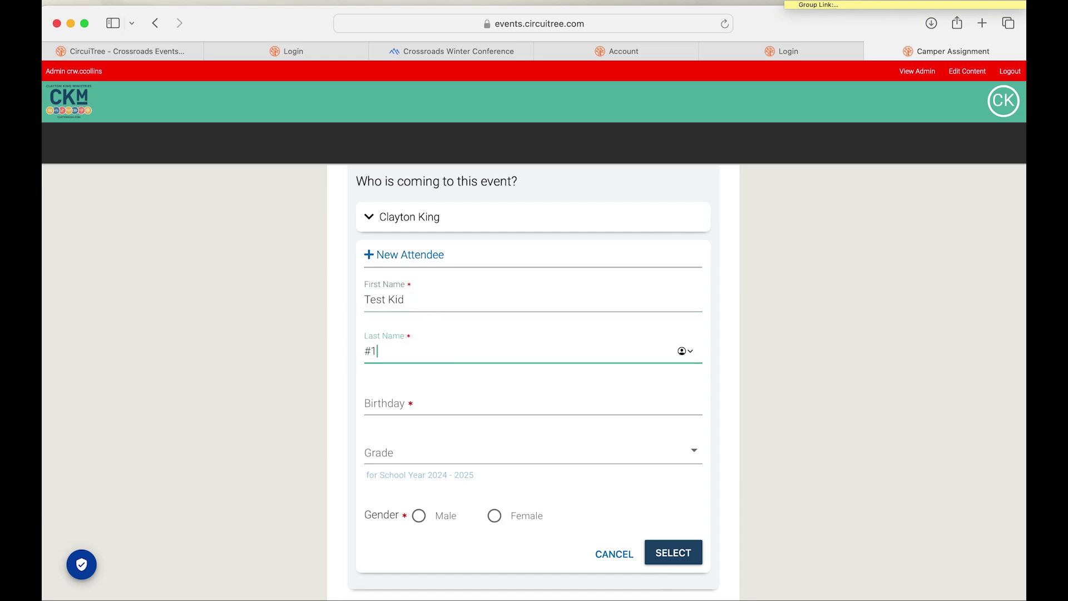
left_click(399, 403)
type("09/01/")
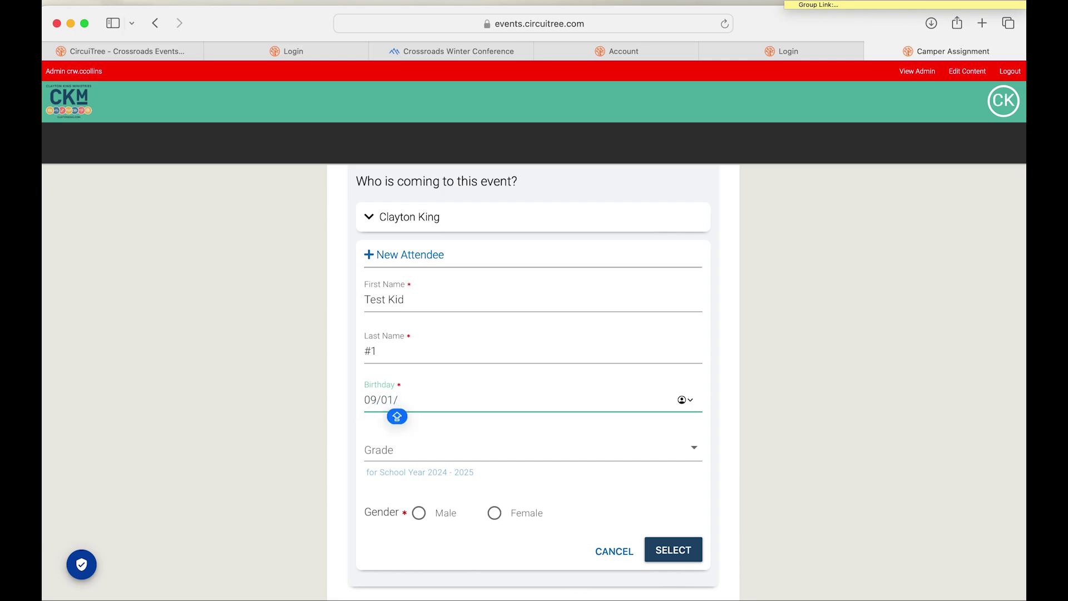
type("2000")
Step: Set grade to 6th and gender to Female, then confirm the attendee
left_click(395, 445)
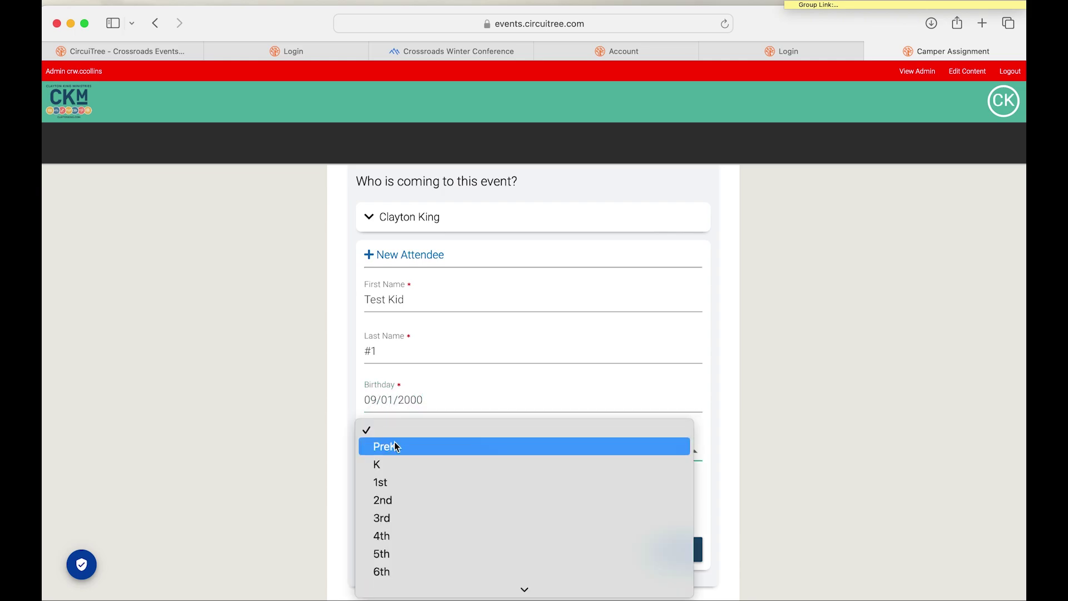
left_click(412, 467)
left_click(405, 445)
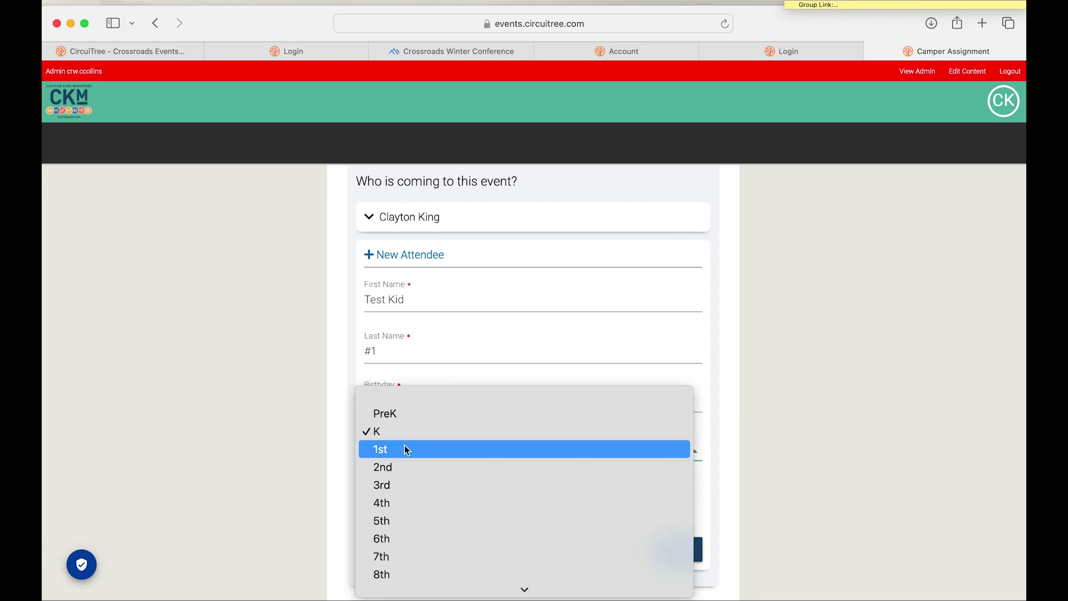
left_click(419, 544)
left_click(495, 512)
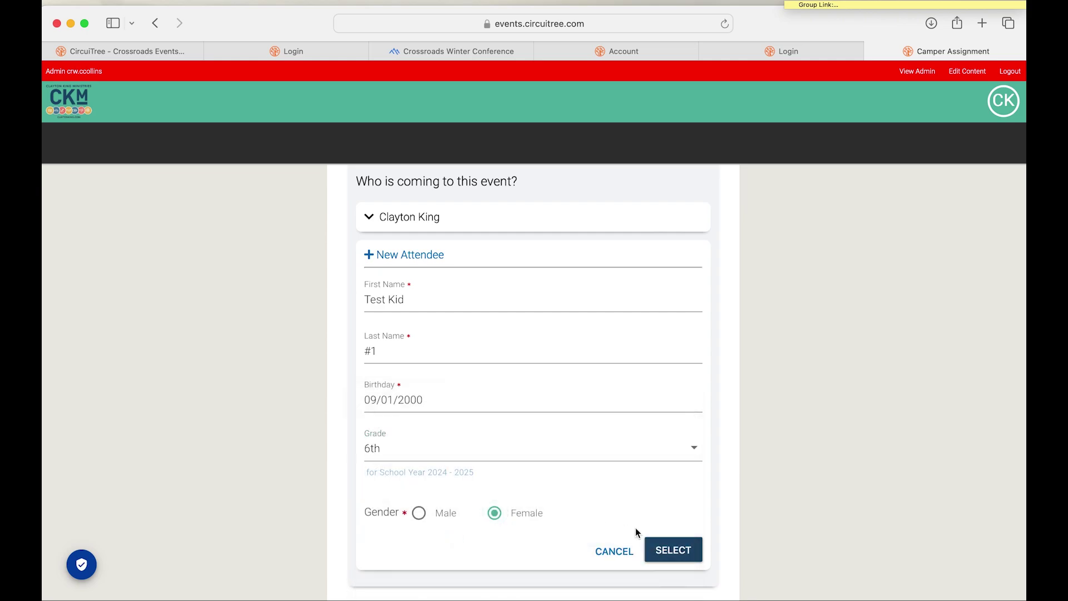
left_click(672, 551)
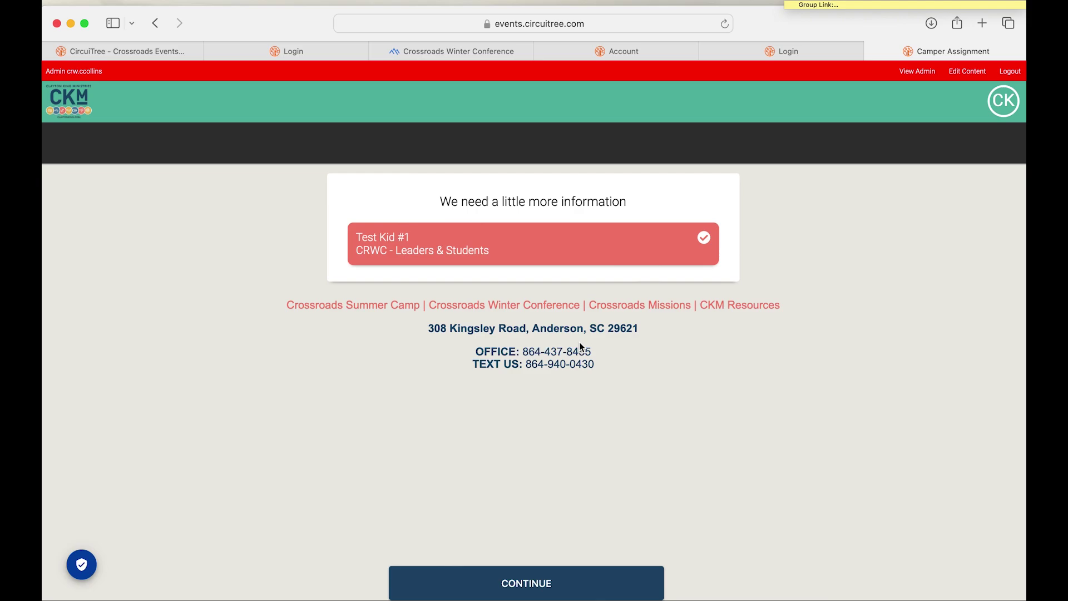
Step: Continue to the Winter Conference Terms and Conditions and read through them
left_click(524, 579)
scroll(534, 431, "down", 3)
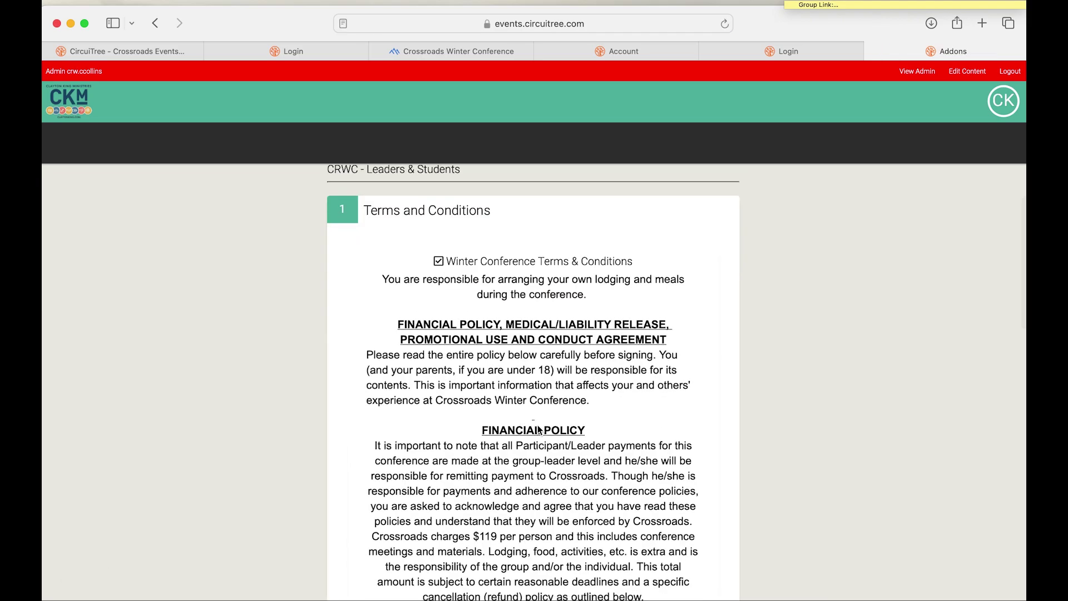
scroll(539, 430, "up", 3)
scroll(614, 418, "down", 3)
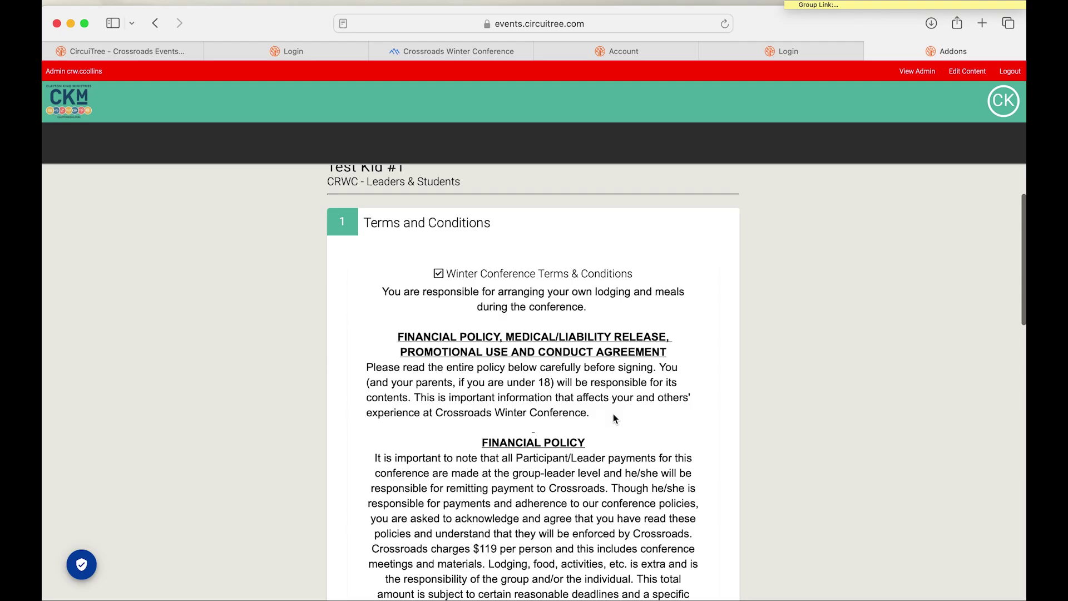
scroll(615, 419, "up", 2)
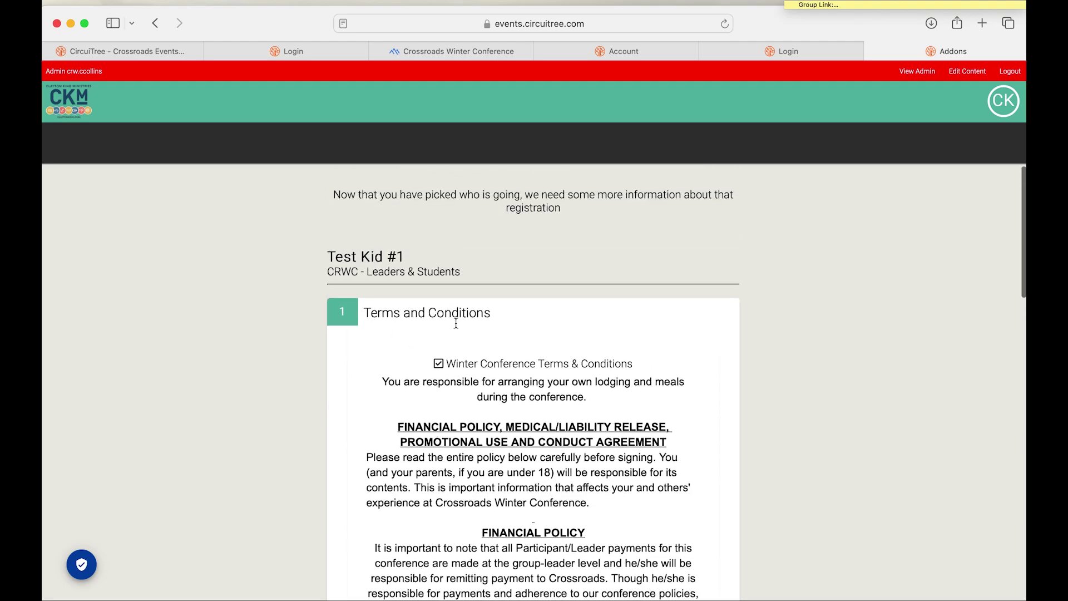
scroll(459, 335, "down", 7)
scroll(459, 335, "up", 6)
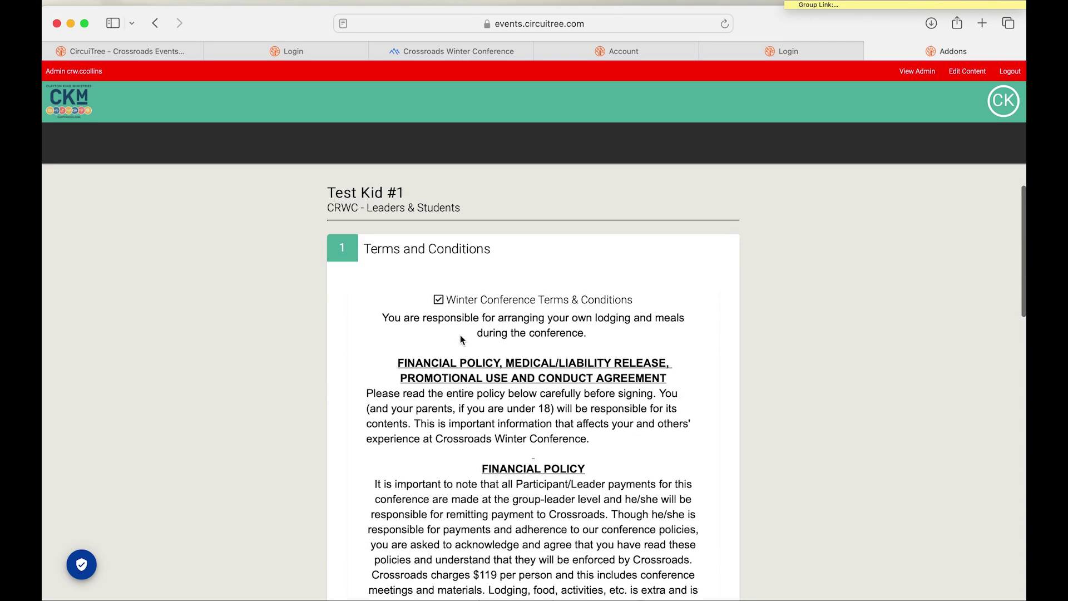
scroll(459, 337, "down", 7)
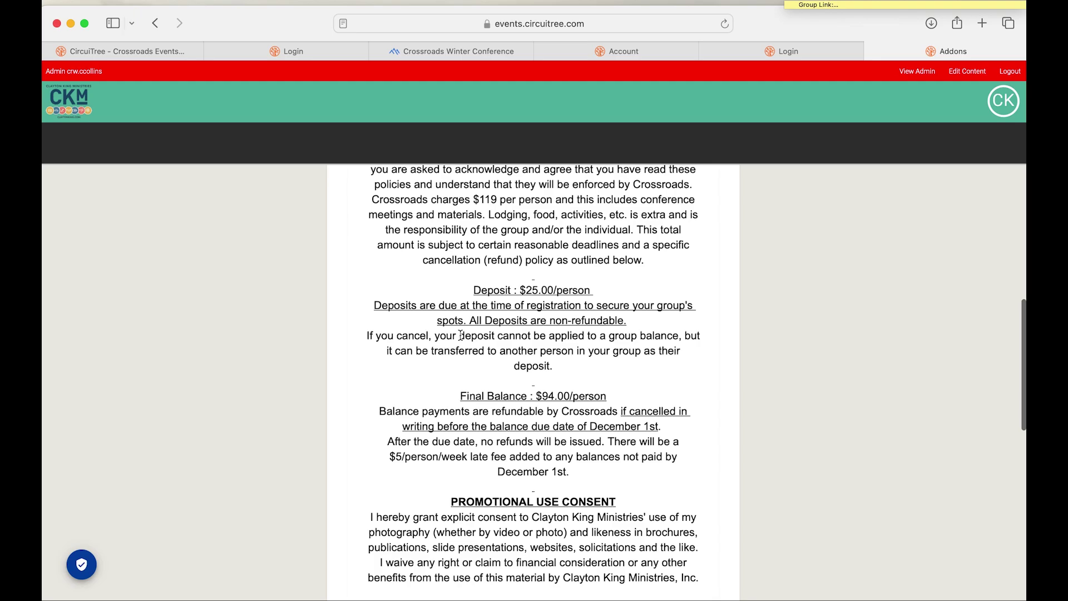
scroll(461, 335, "down", 8)
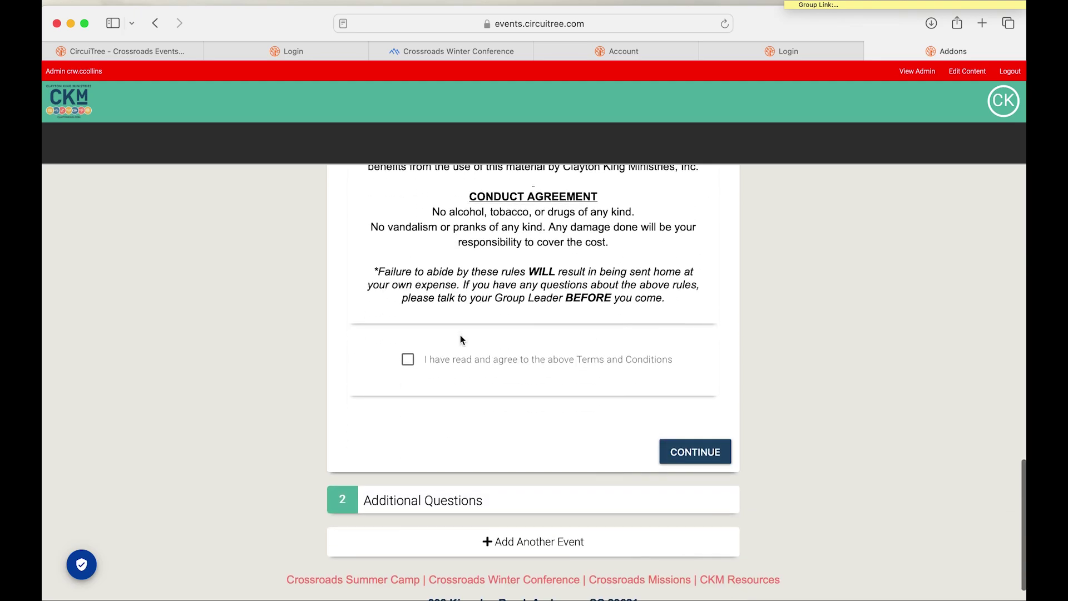
Step: Tick 'I have read and agree' and continue past the terms
scroll(459, 339, "up", 8)
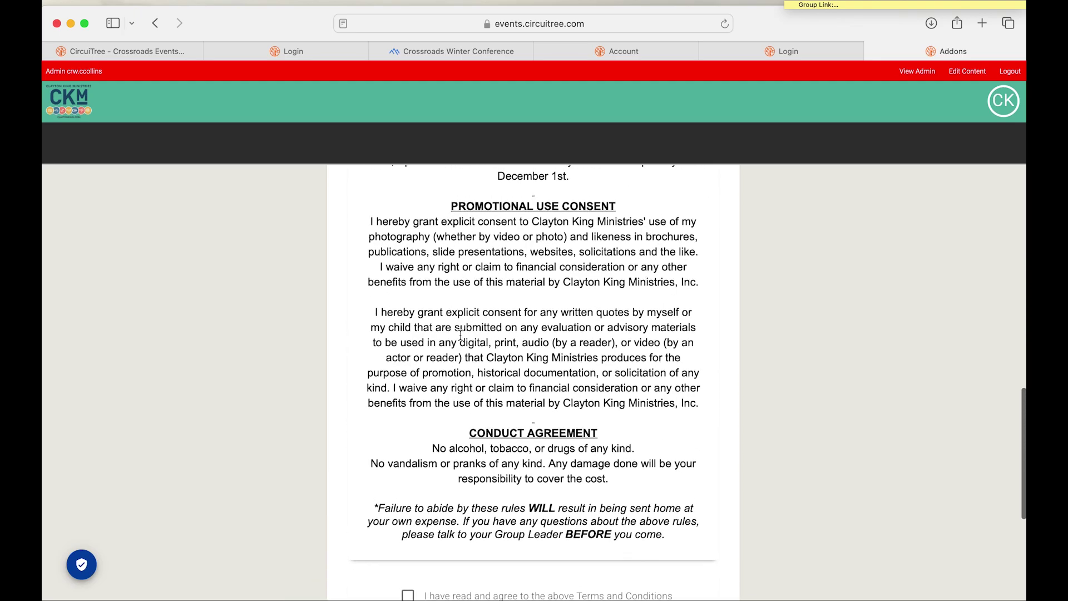
scroll(460, 334, "up", 7)
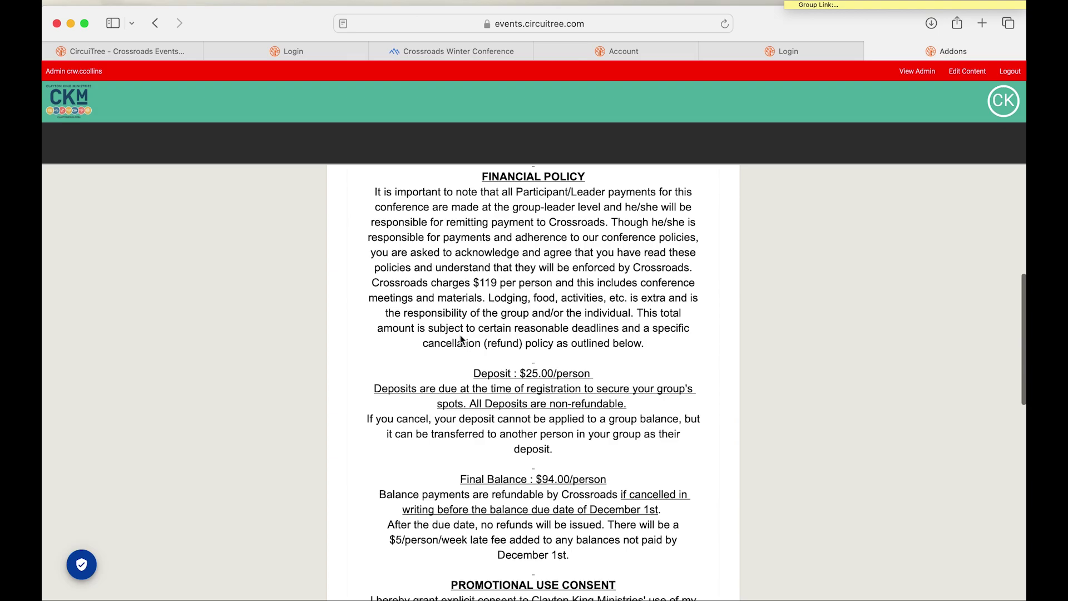
scroll(461, 338, "up", 5)
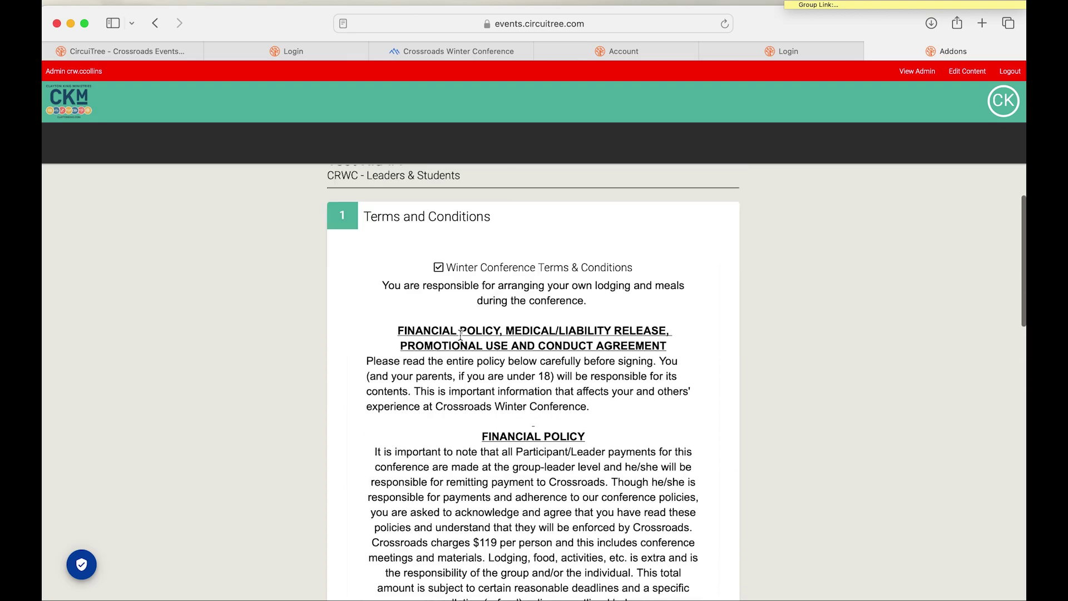
scroll(461, 336, "down", 20)
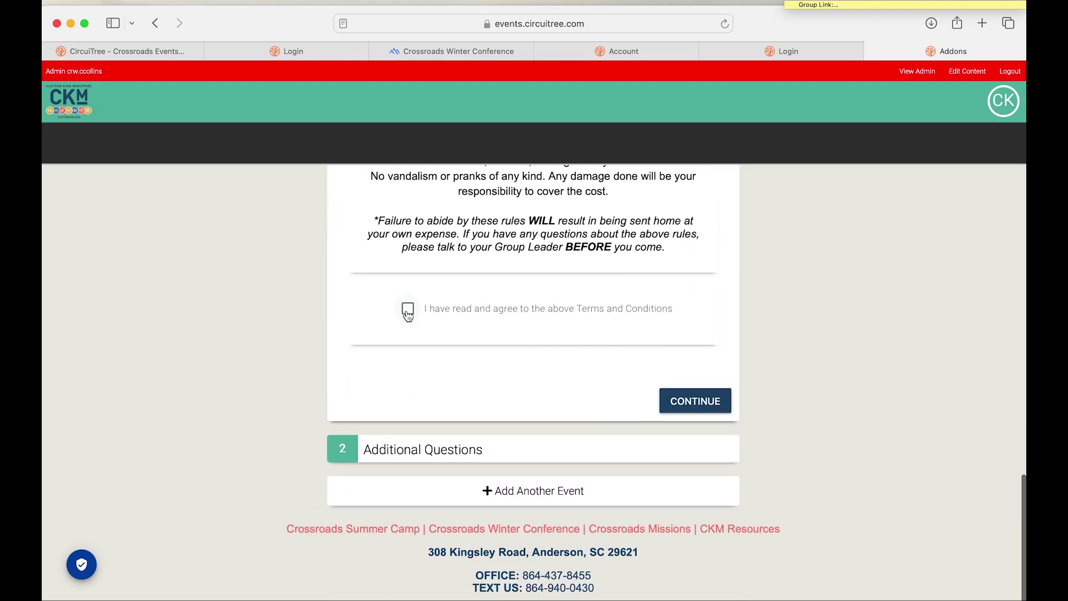
left_click(408, 311)
left_click(680, 398)
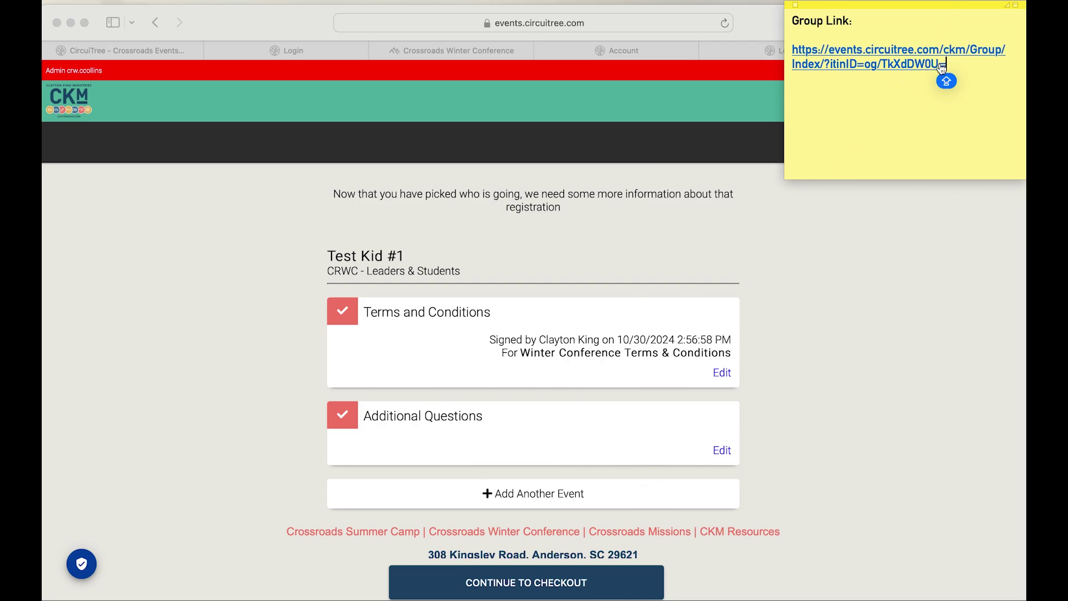
Step: Select the group registration URL in the Stickies Group Link note
left_click_drag(946, 65, 788, 53)
Step: Open the group link, expand CRWC and register for Leaders & Students
left_click(904, 65)
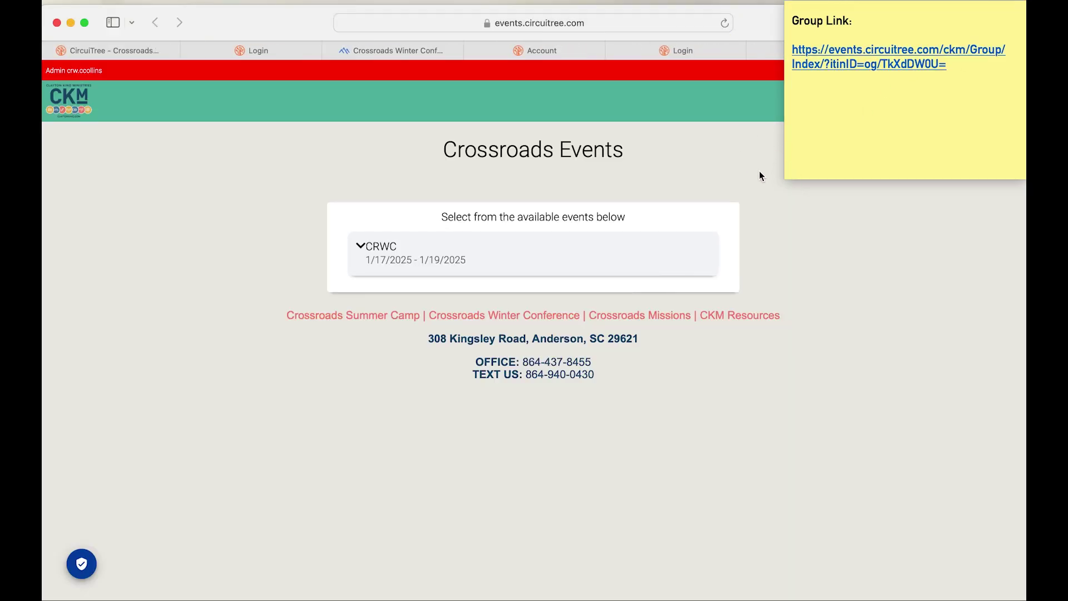
left_click(579, 267)
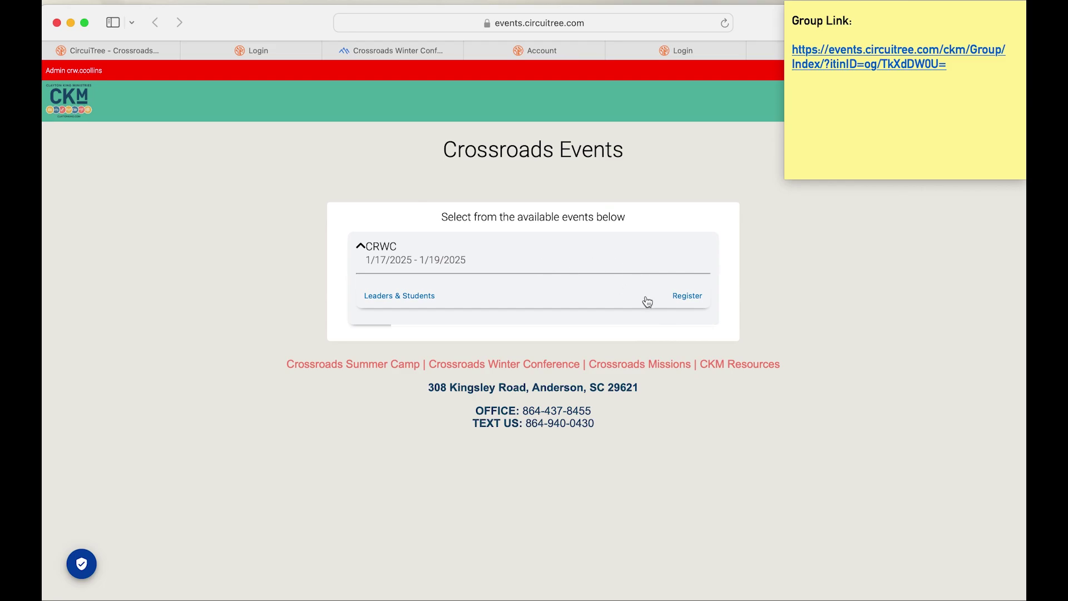
left_click(688, 297)
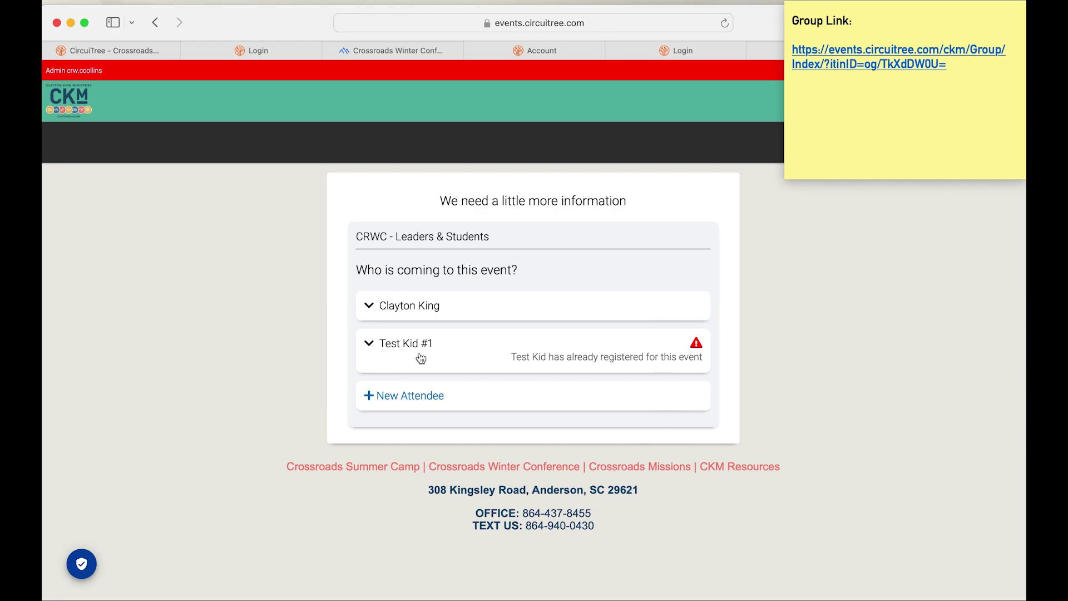
Step: Start a second new attendee and look over the blank attendee form
left_click(383, 397)
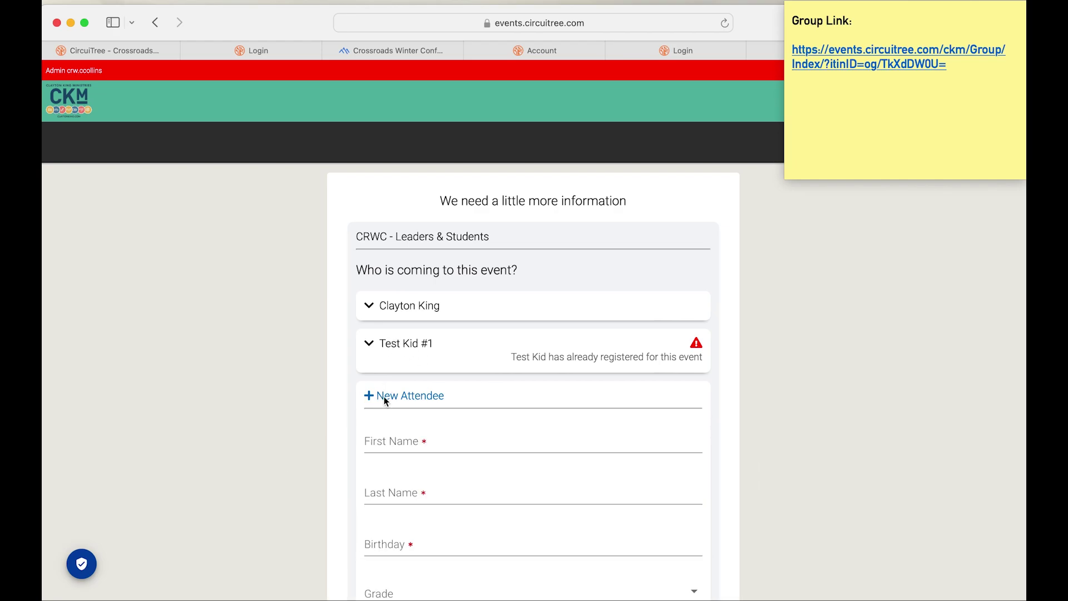
scroll(444, 467, "down", 4)
scroll(444, 466, "up", 2)
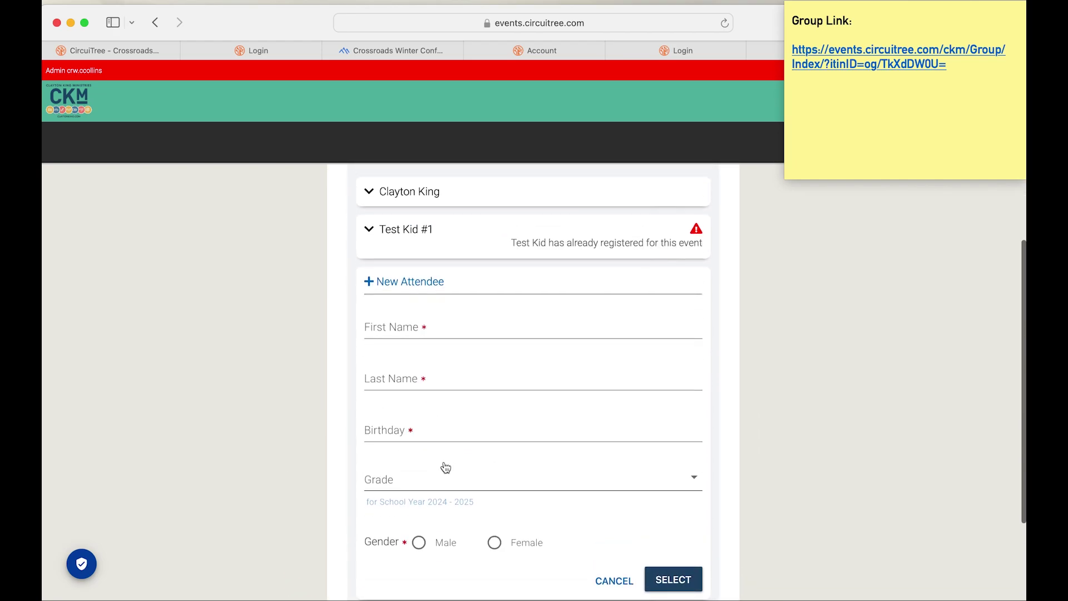
scroll(445, 464, "down", 2)
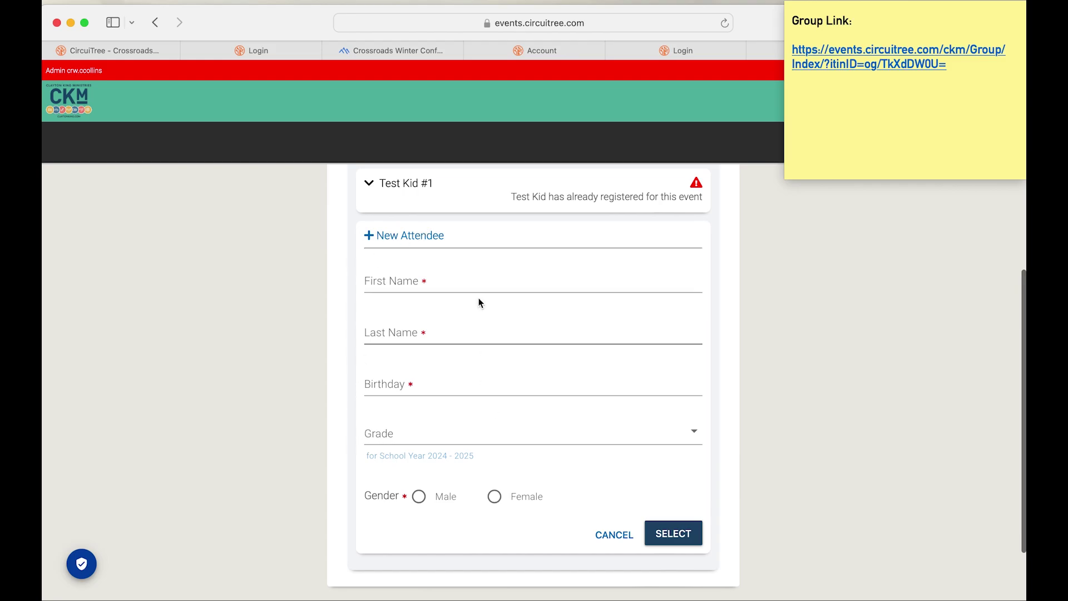
scroll(605, 388, "down", 2)
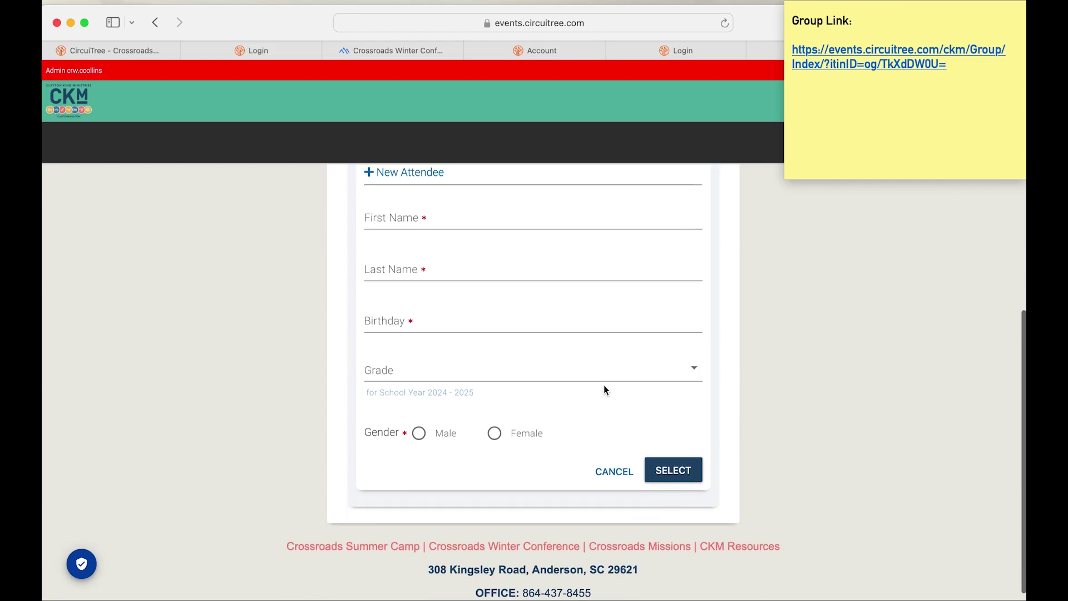
scroll(605, 388, "up", 5)
scroll(604, 389, "up", 2)
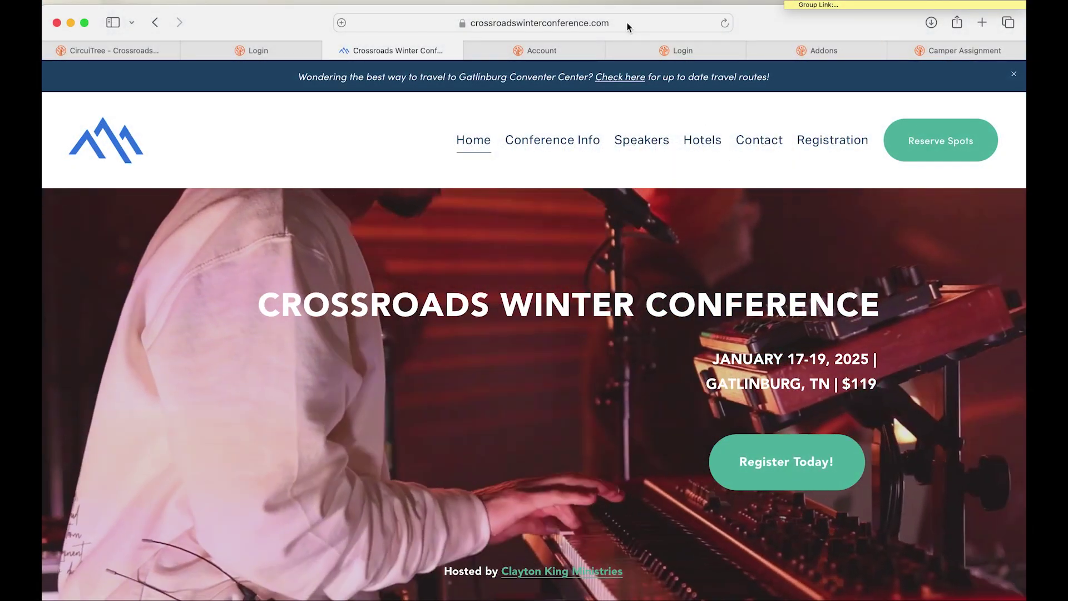
Step: Open Group & Family Login from the conference site's Registration menu
left_click(626, 22)
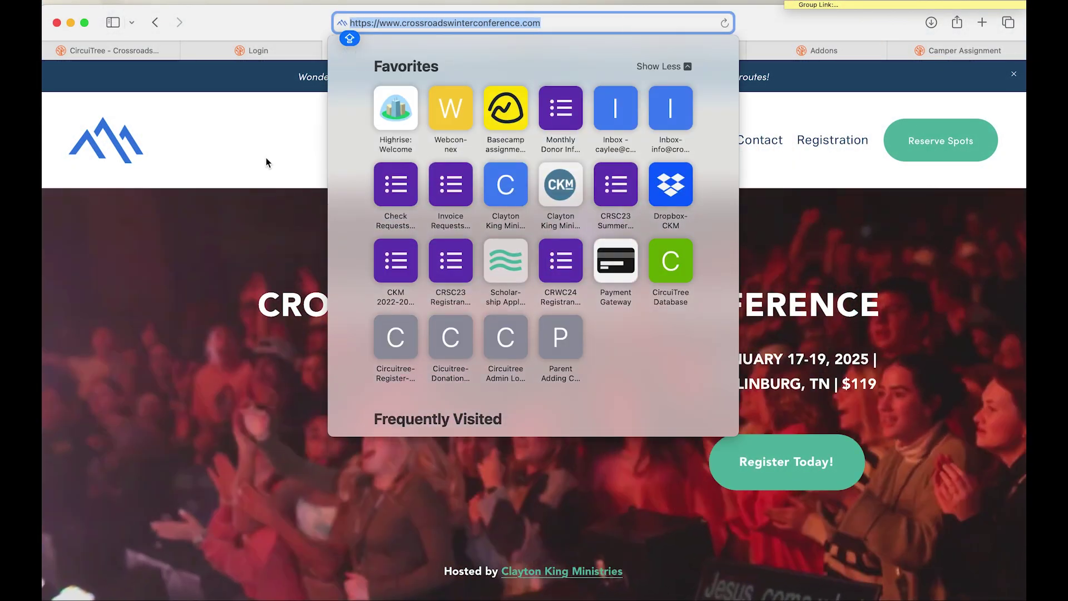
left_click(267, 162)
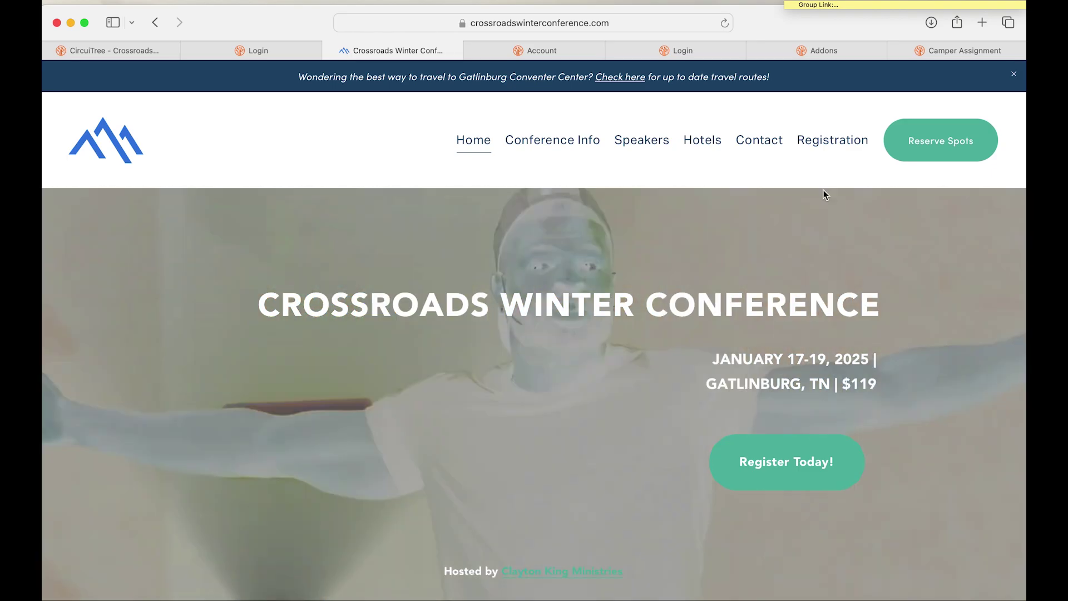
mouse_move(834, 152)
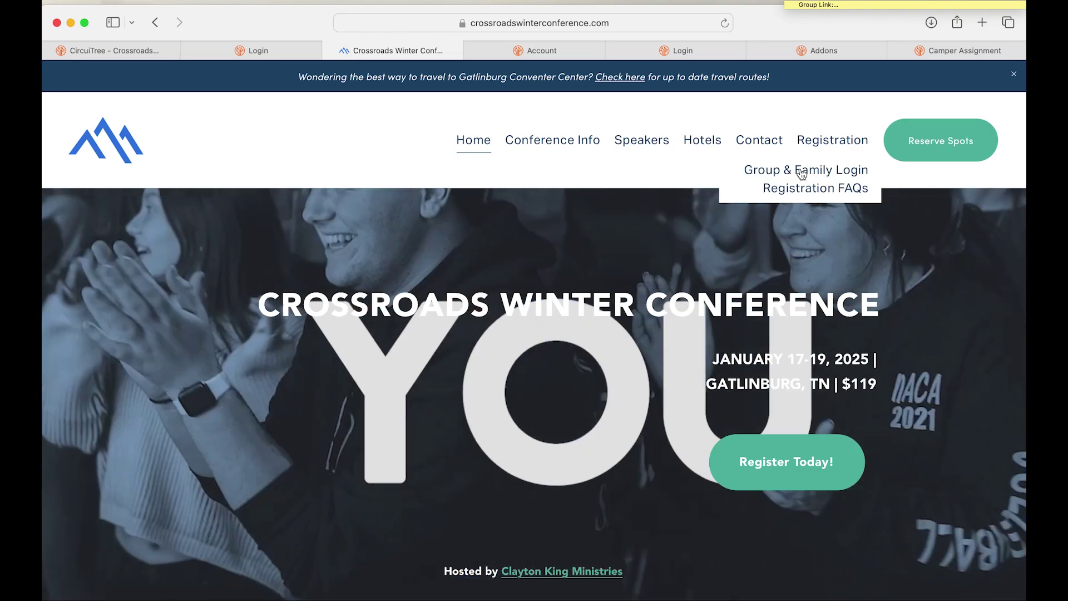
left_click(801, 171)
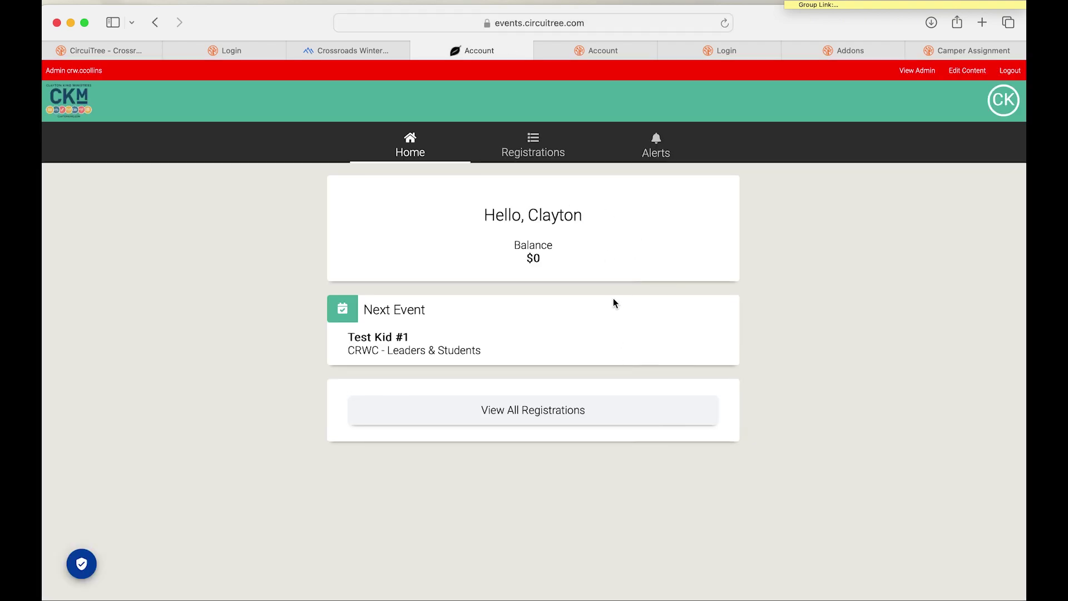
Step: Show the account's registrations and expand who signed Test Kid #1's Terms and Conditions
left_click(1005, 110)
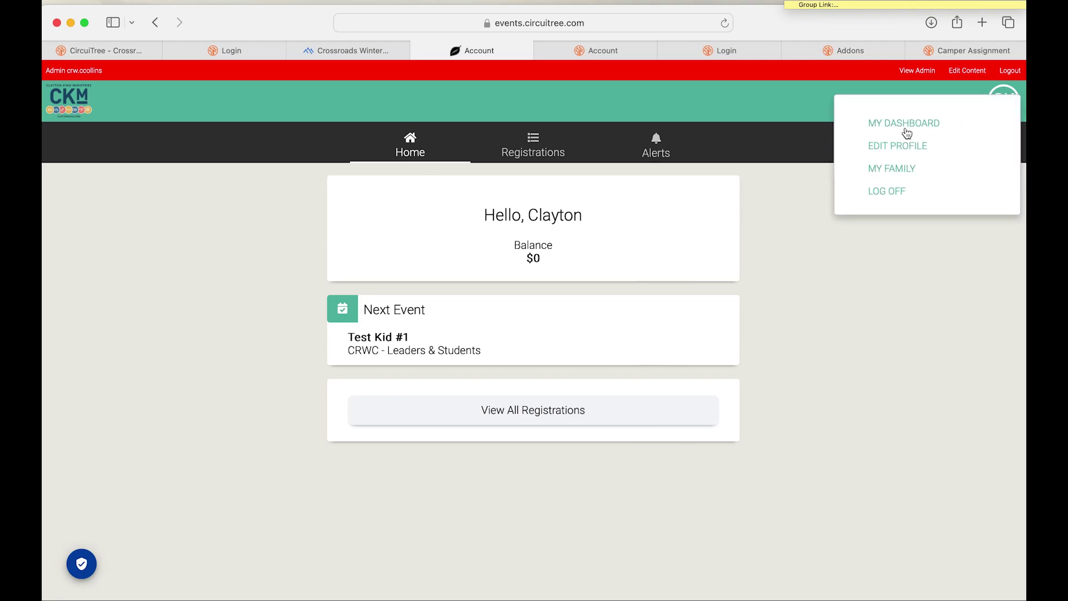
left_click(830, 281)
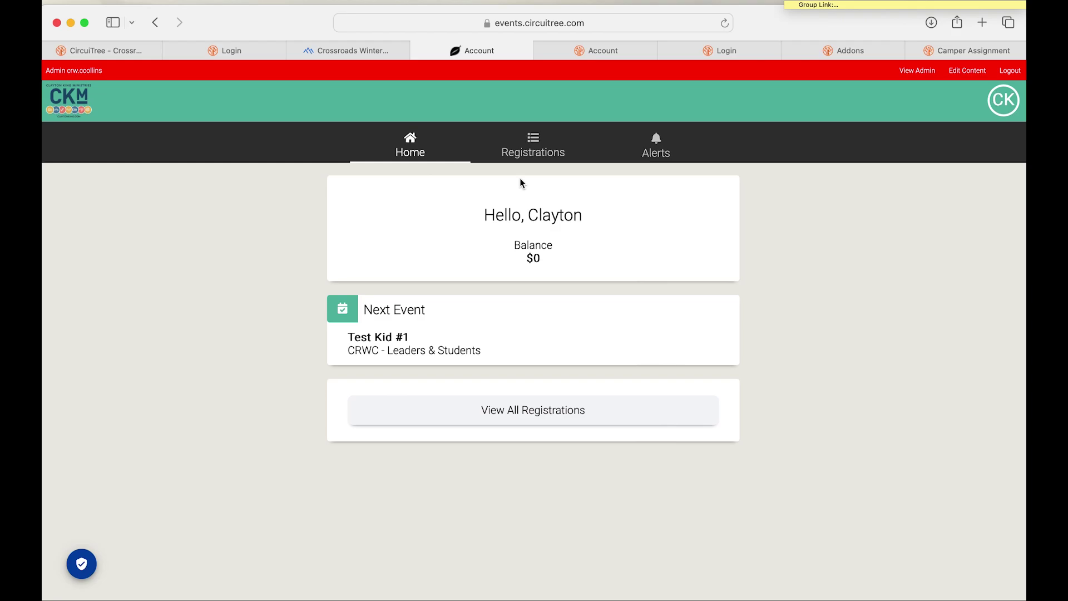
left_click(531, 147)
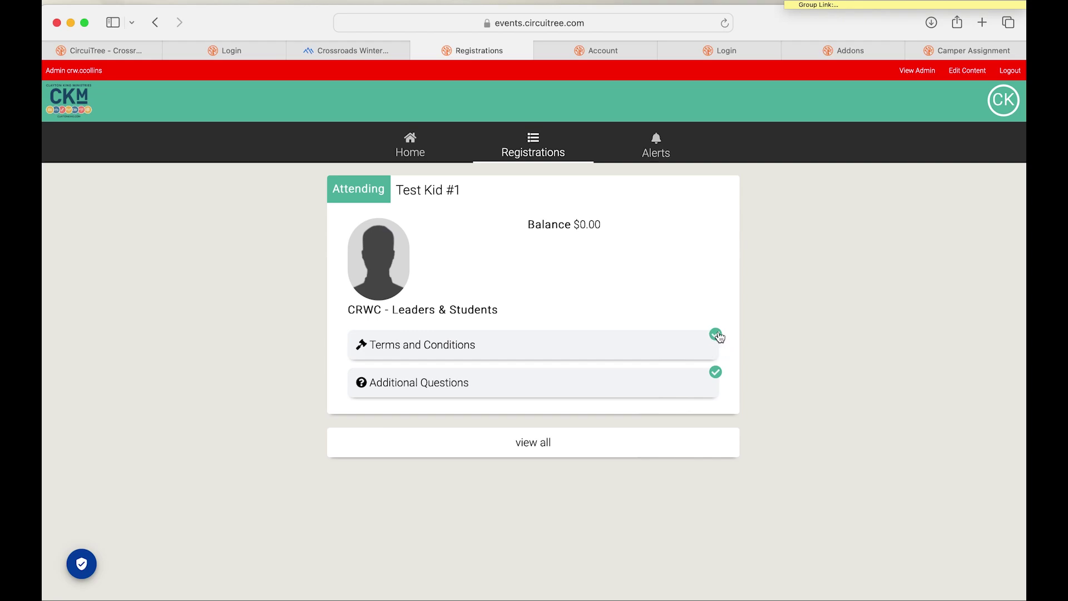
left_click(678, 354)
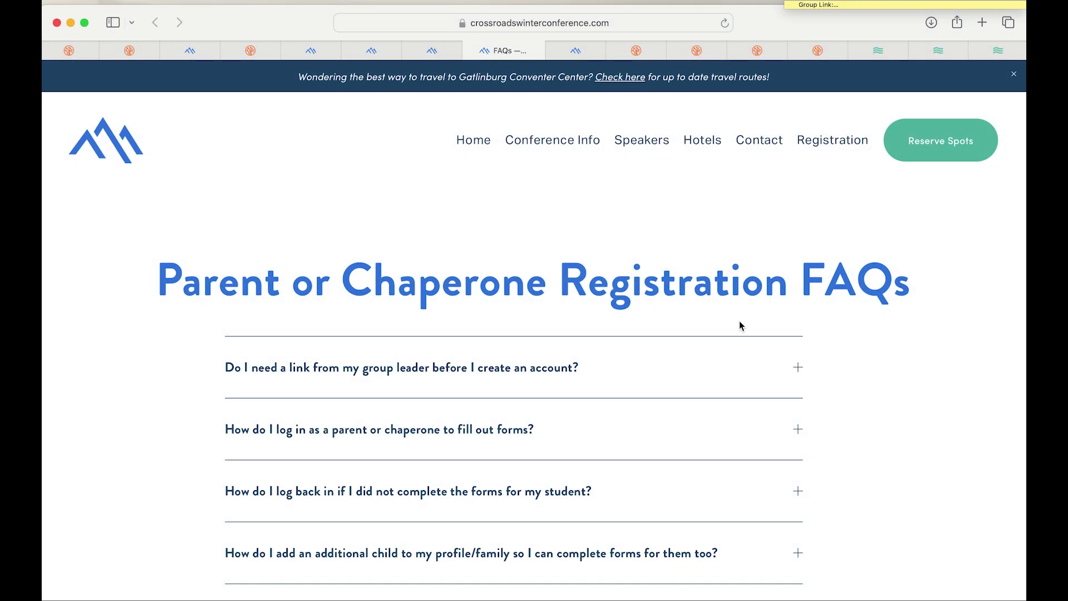
Step: Expand the duplicate-account and reaching-out FAQ answers, then follow the customer service form link
scroll(748, 372, "down", 2)
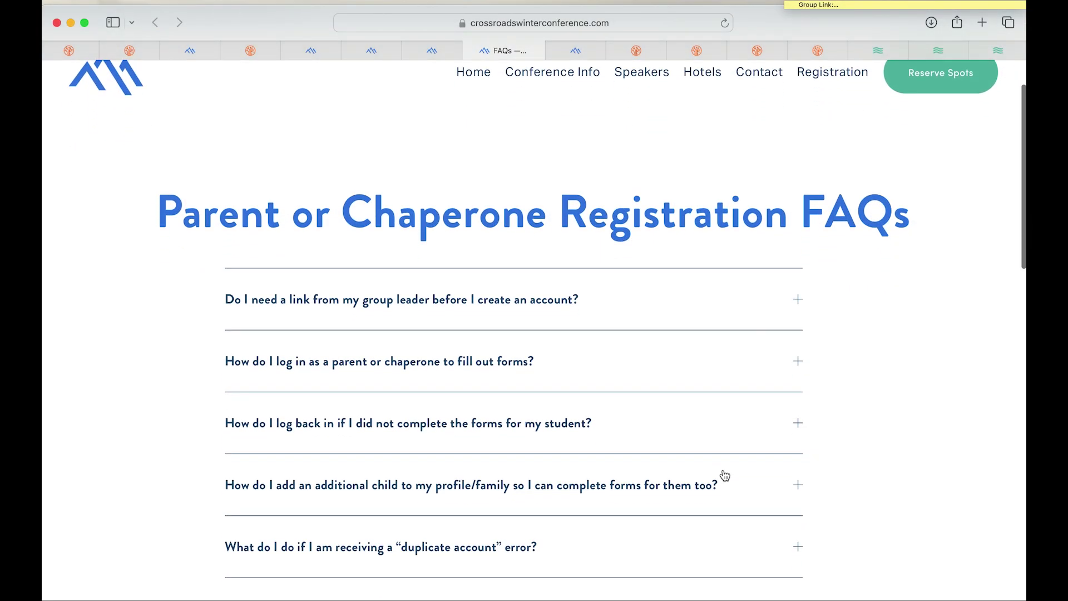
scroll(690, 279, "down", 1)
scroll(685, 277, "up", 3)
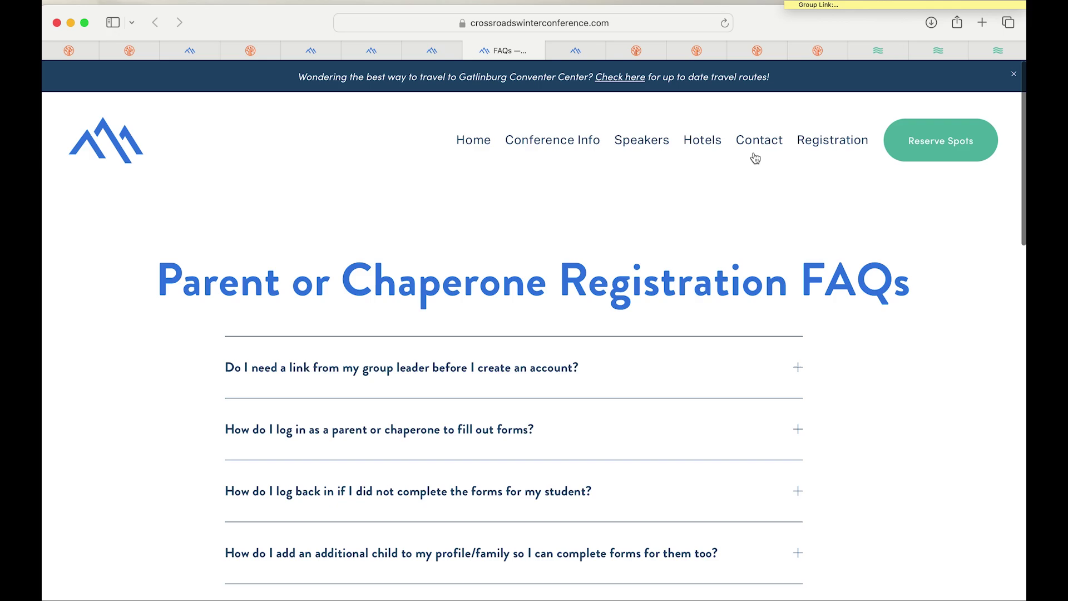
mouse_move(839, 142)
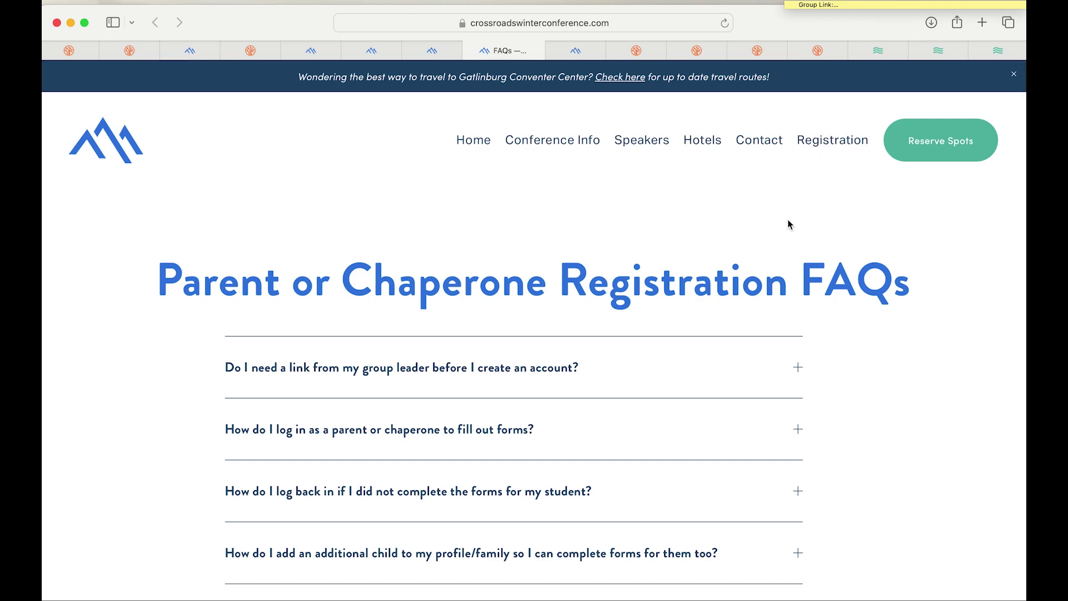
scroll(740, 289, "down", 3)
scroll(739, 289, "down", 2)
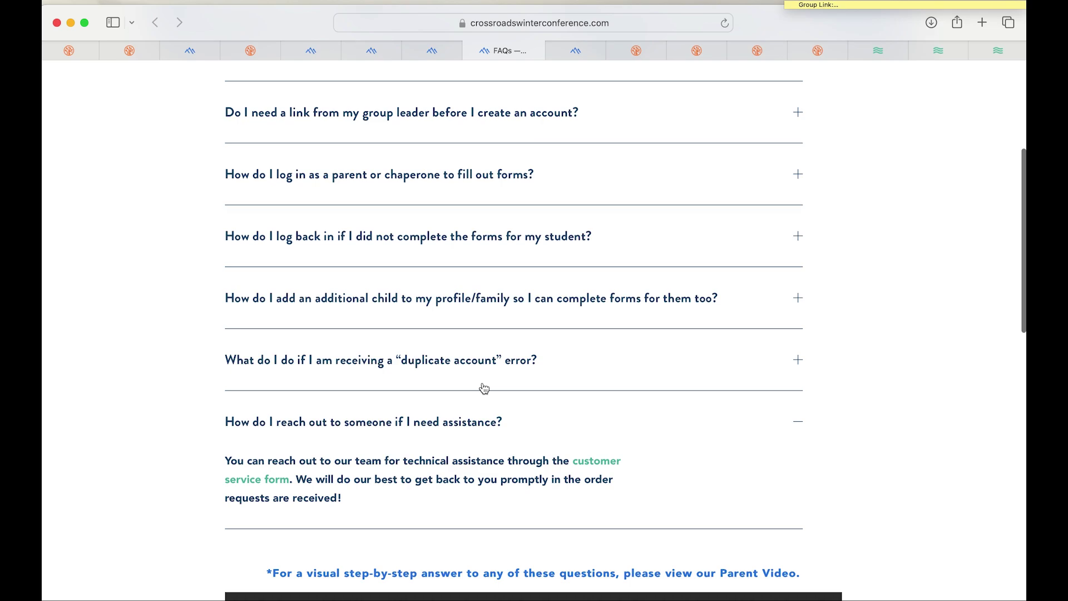
left_click(449, 362)
scroll(467, 394, "down", 2)
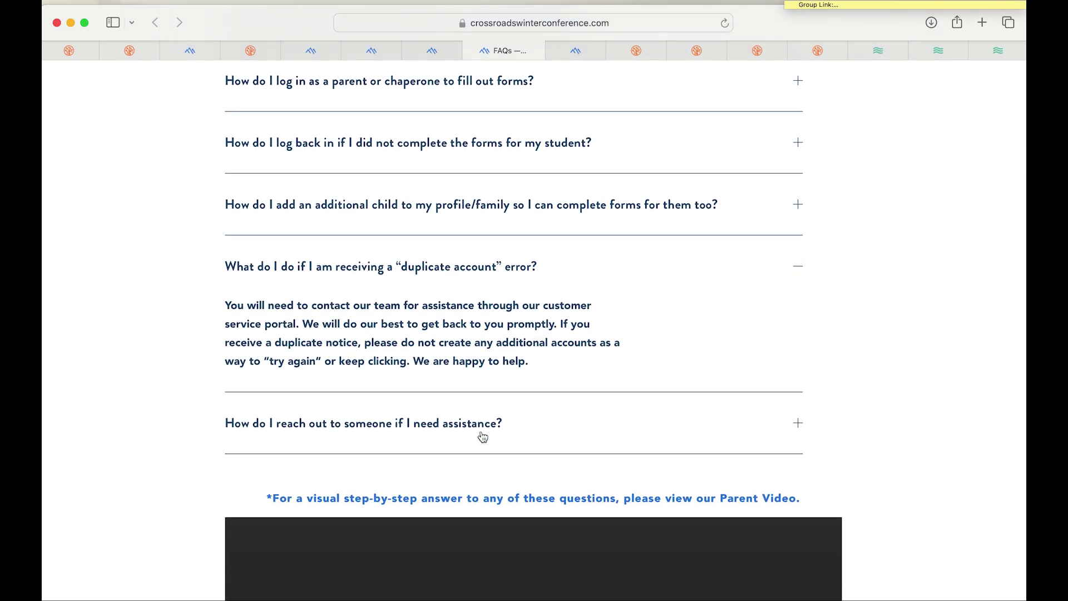
left_click(413, 432)
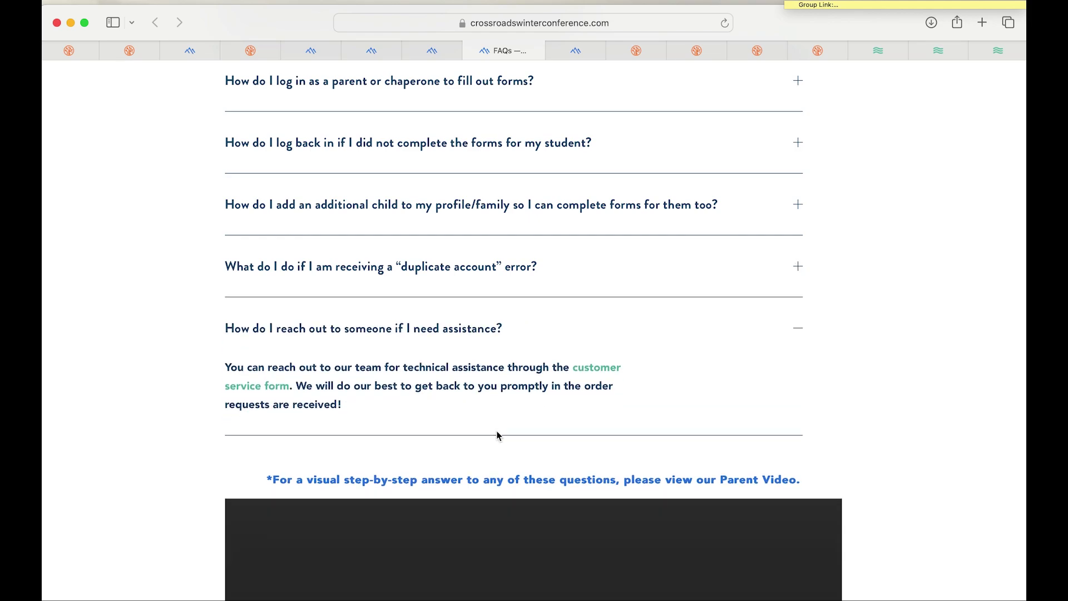
left_click(597, 370)
Step: Review the newly opened customer service form from top to bottom
left_click(582, 51)
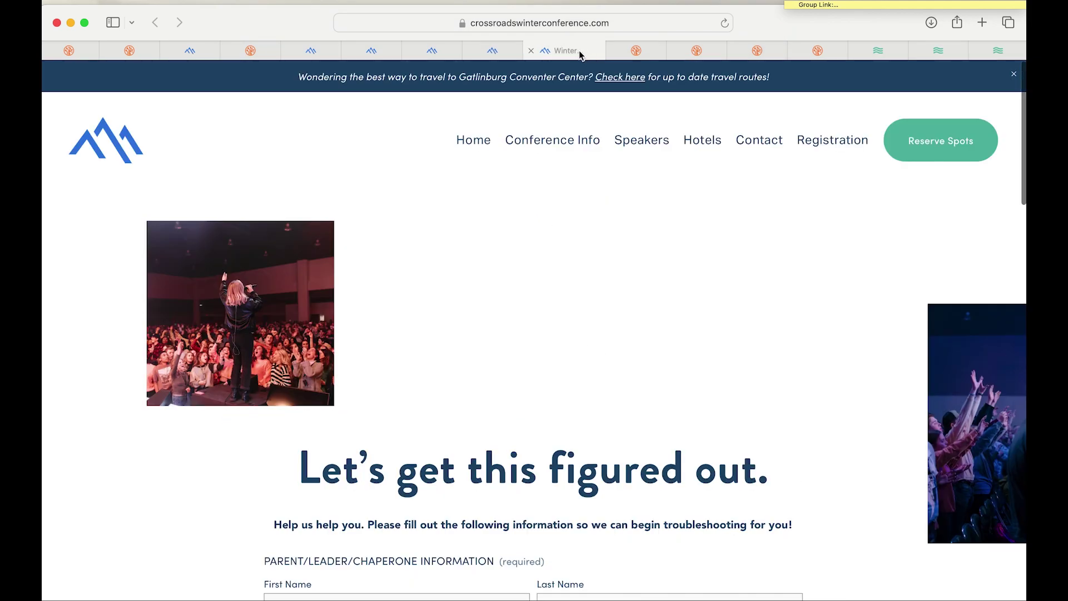
scroll(477, 422, "down", 3)
scroll(477, 423, "down", 3)
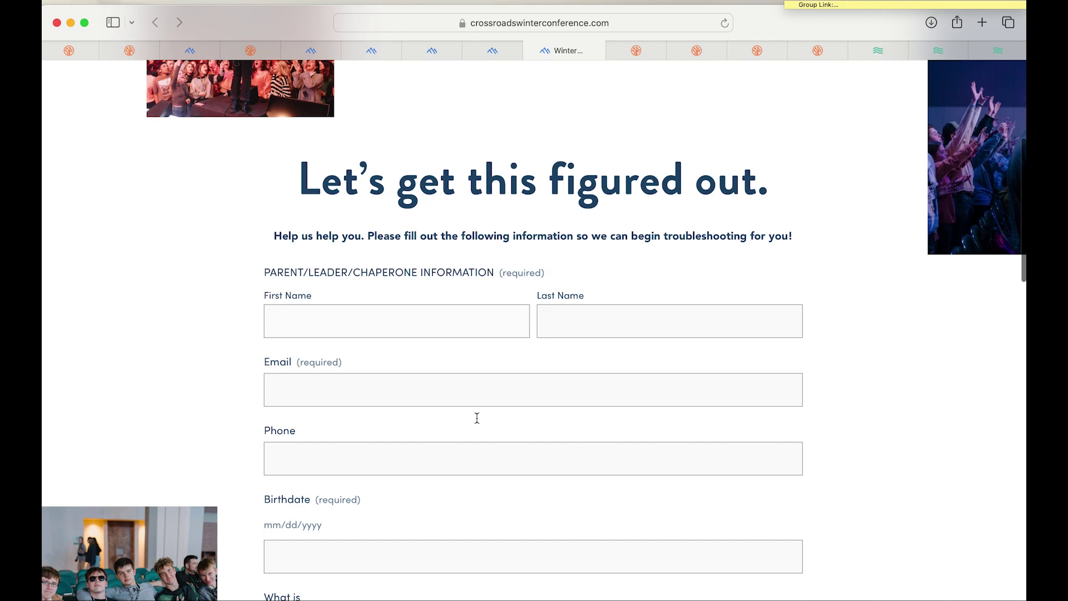
scroll(477, 422, "down", 5)
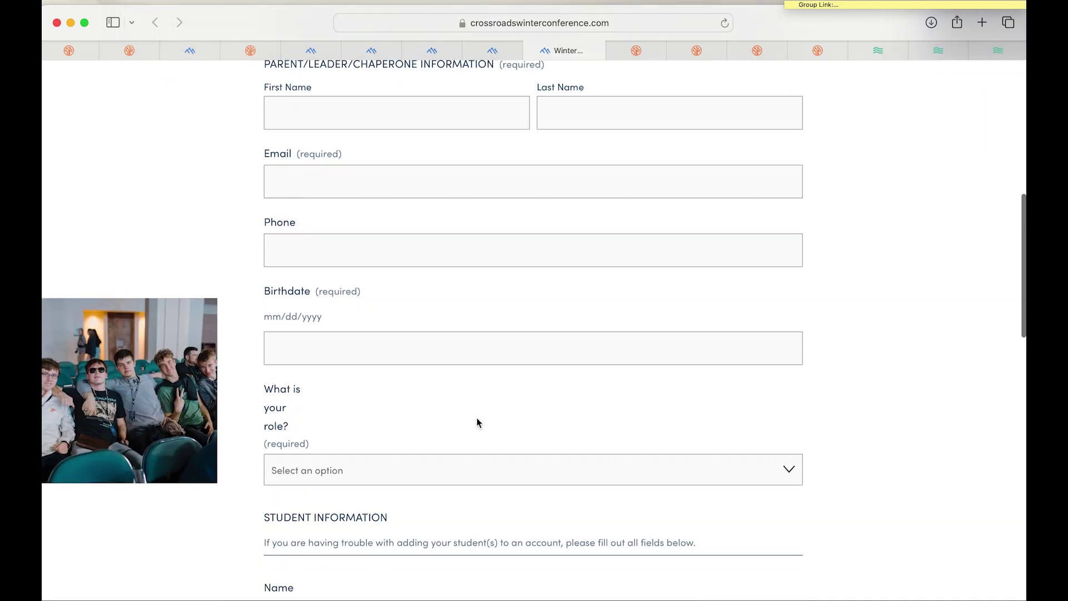
scroll(477, 423, "down", 12)
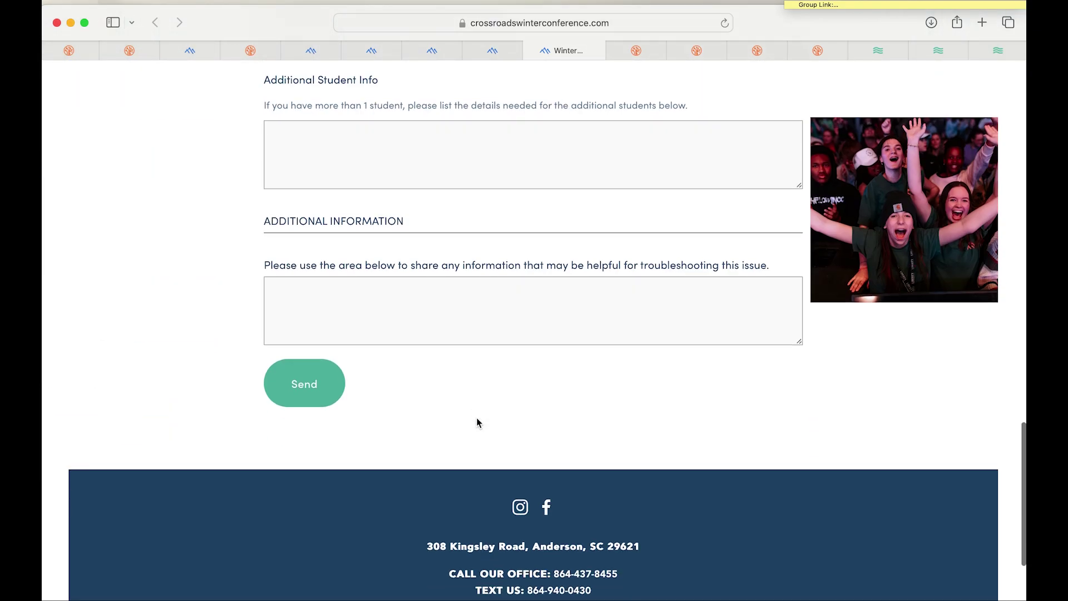
scroll(358, 379, "up", 18)
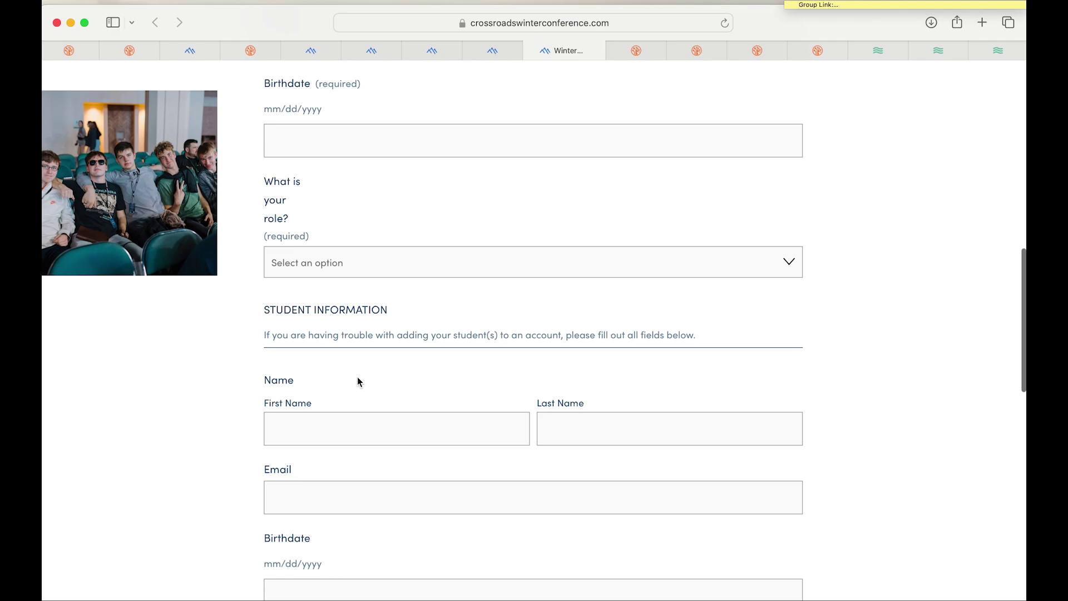
scroll(357, 381, "up", 8)
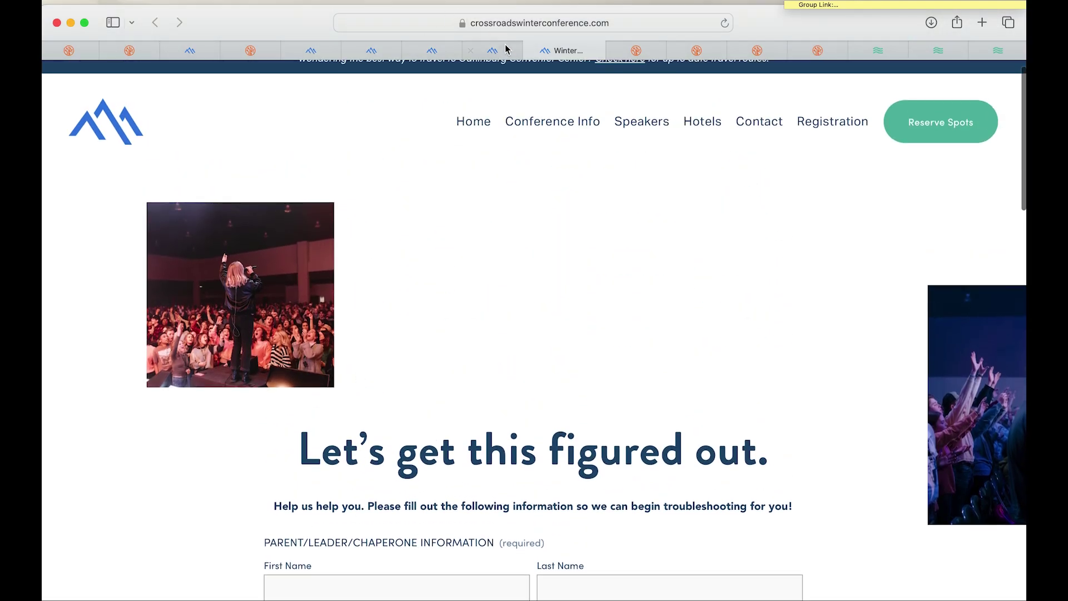
Step: Back on the FAQs, toggle the duplicate-account and assistance answers
left_click(508, 51)
left_click(415, 273)
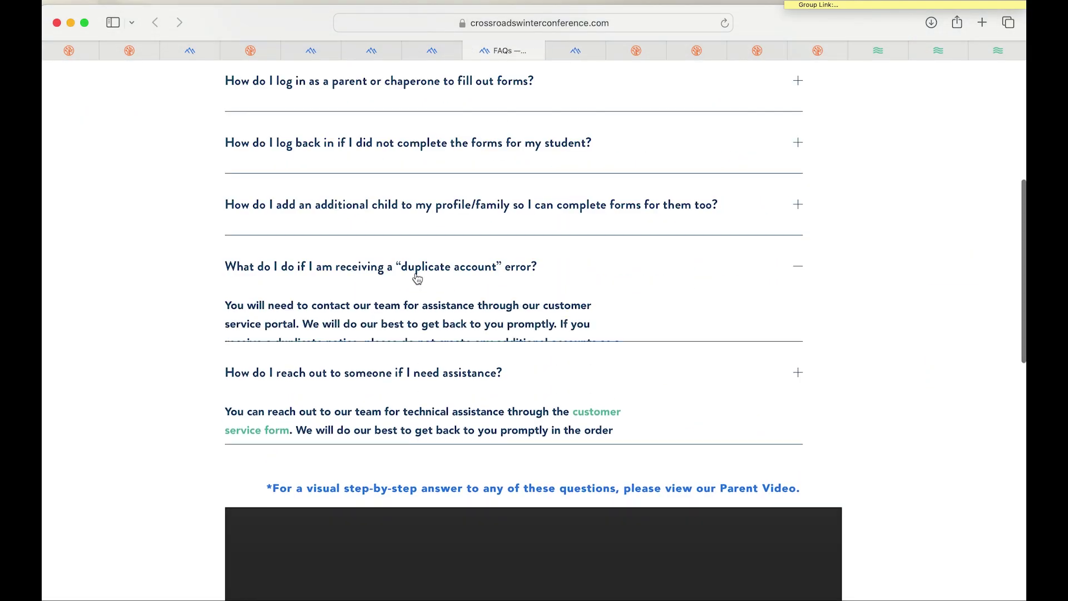
left_click(468, 424)
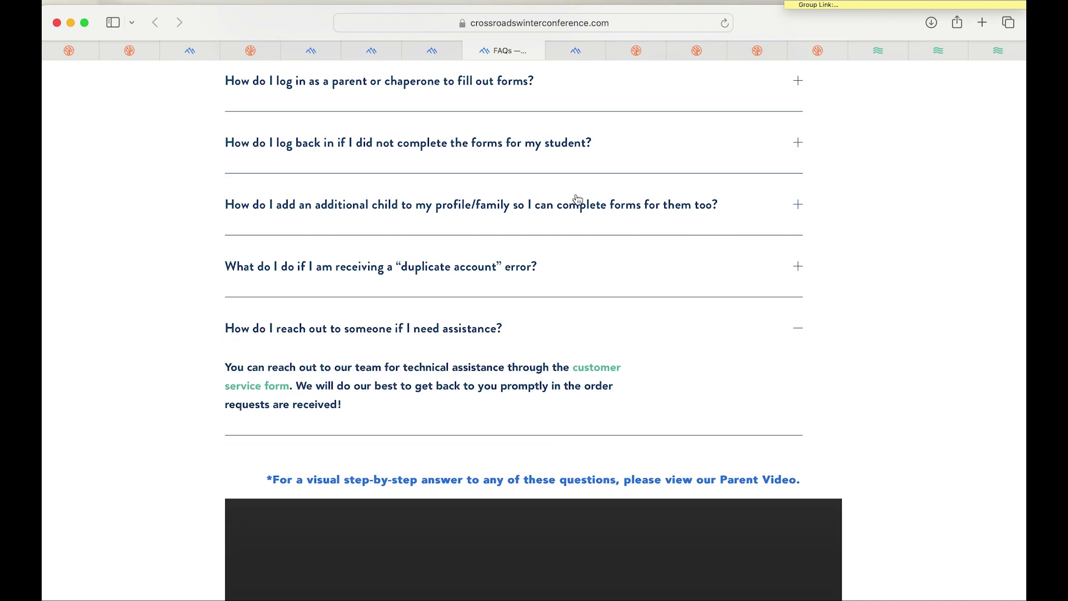
Step: Scroll through the customer service form again, then return to the FAQs tab
left_click(572, 51)
scroll(548, 504, "down", 5)
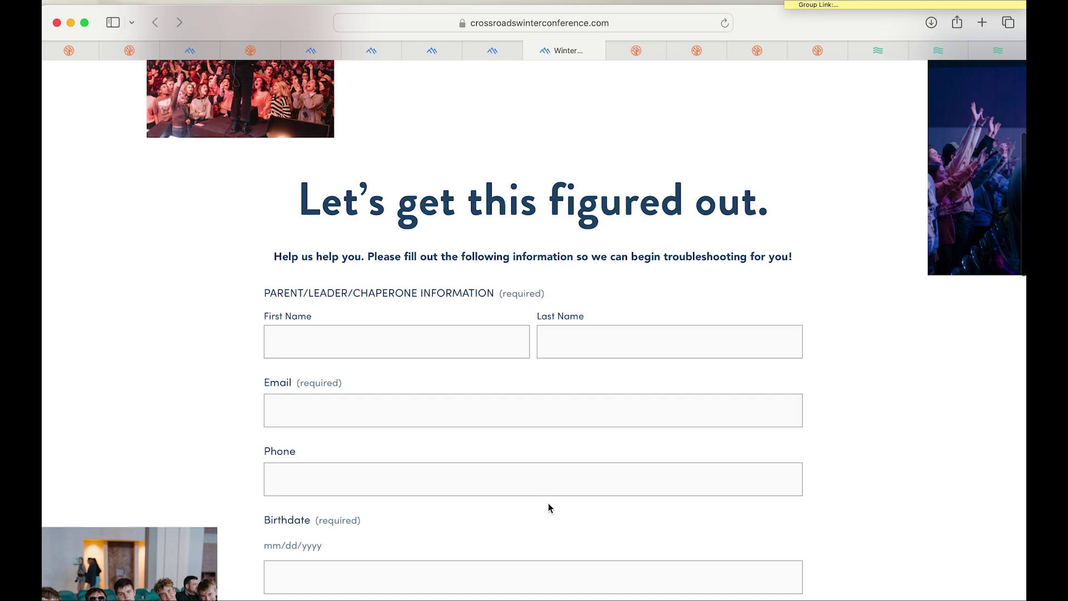
scroll(549, 507, "down", 2)
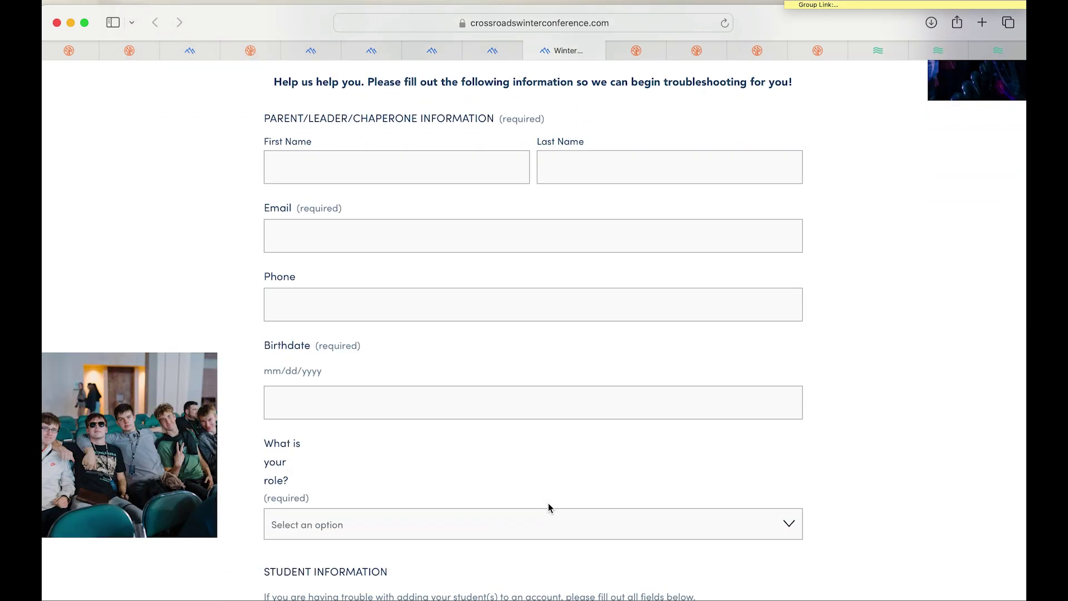
scroll(548, 504, "down", 2)
scroll(549, 509, "down", 4)
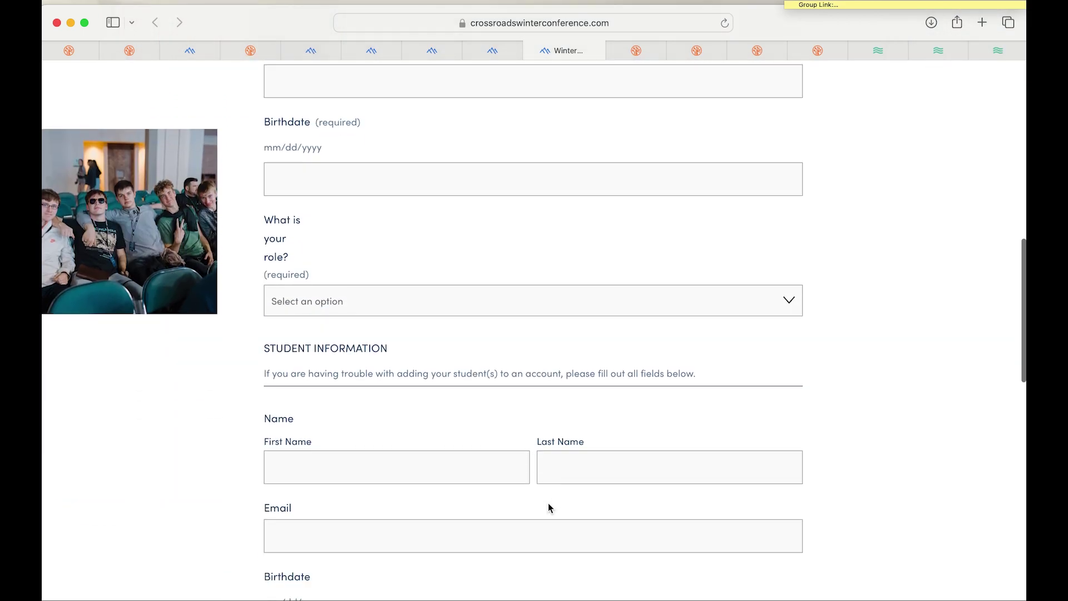
scroll(549, 503, "down", 2)
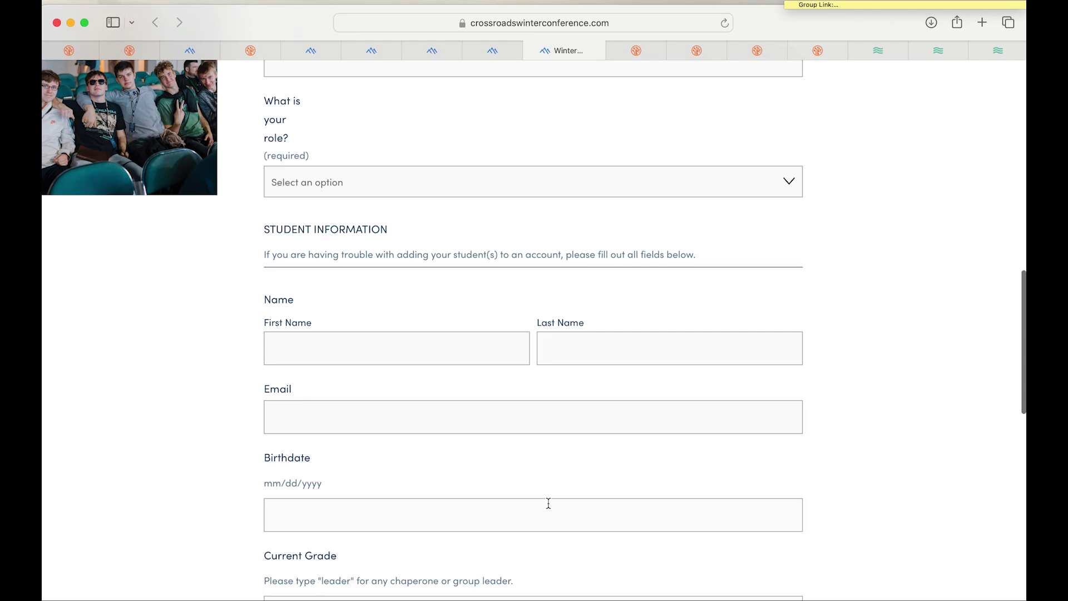
left_click(516, 55)
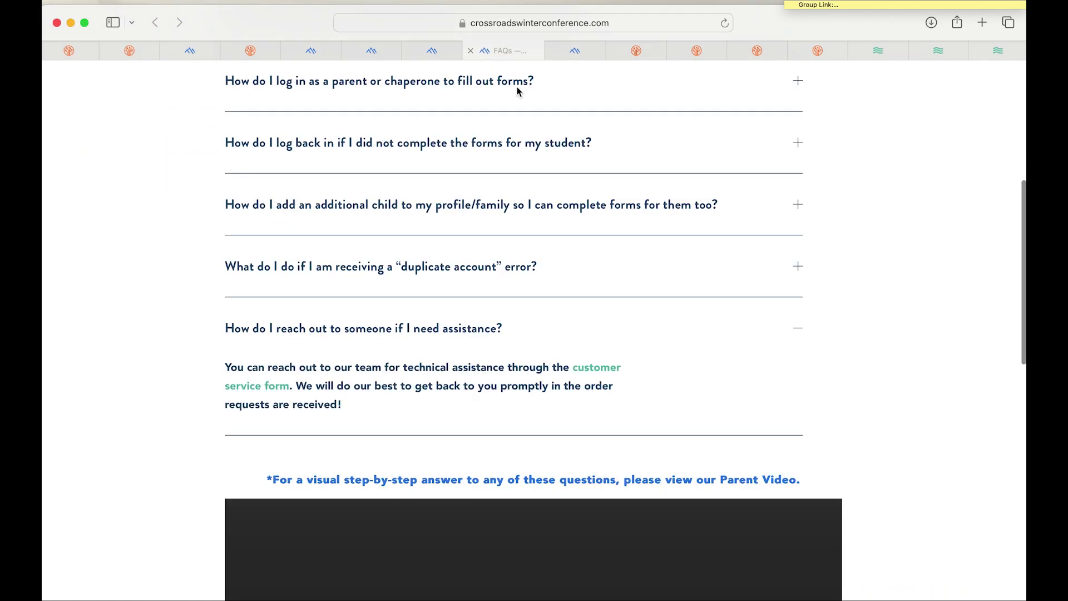